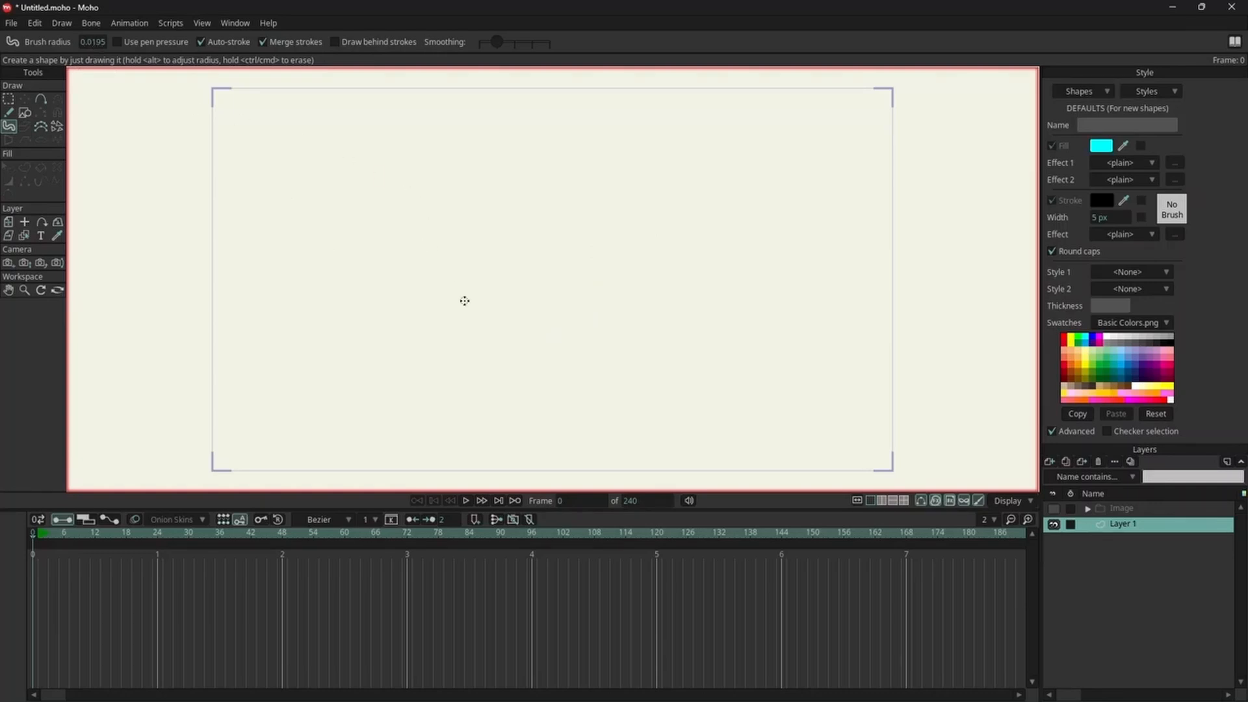
Enlarge the brush radius to about 0.1828 and paint a wavy cyan stroke with a black outline across the canvas.
left_click_drag(431, 276, 499, 296)
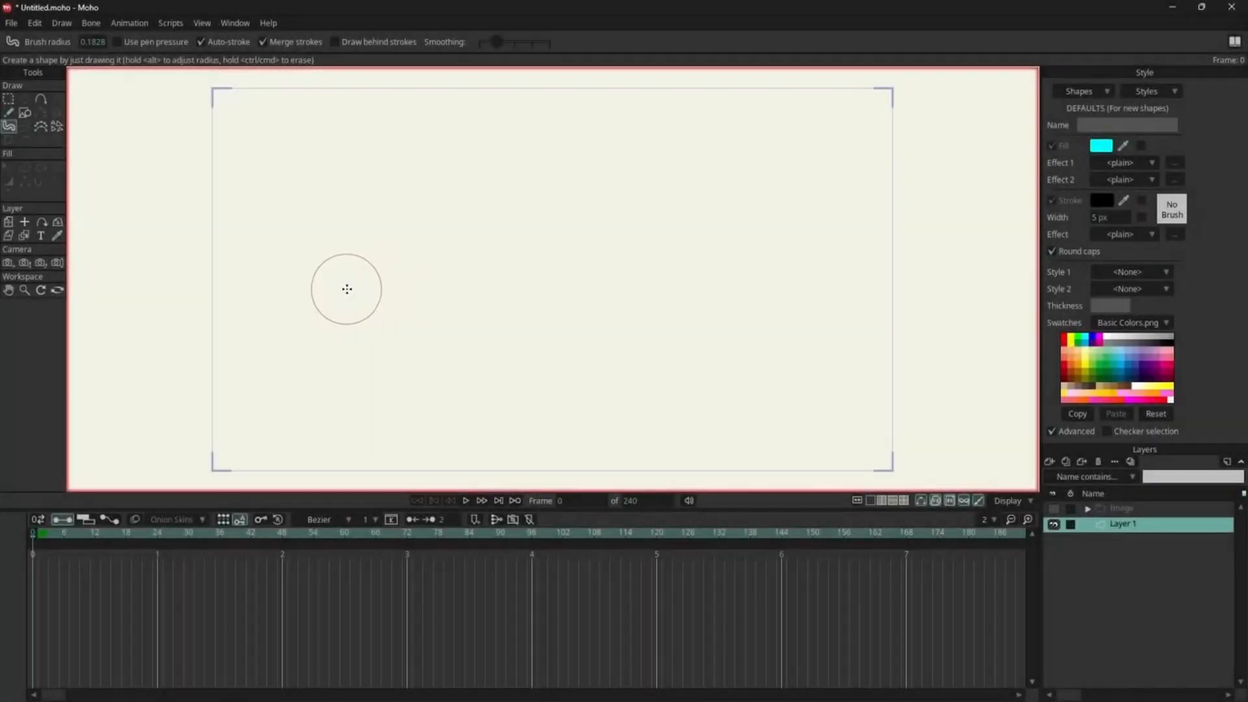
mouse_move(346, 288)
left_mouse_down()
mouse_move(345, 270)
mouse_move(515, 287)
mouse_move(718, 248)
left_mouse_up()
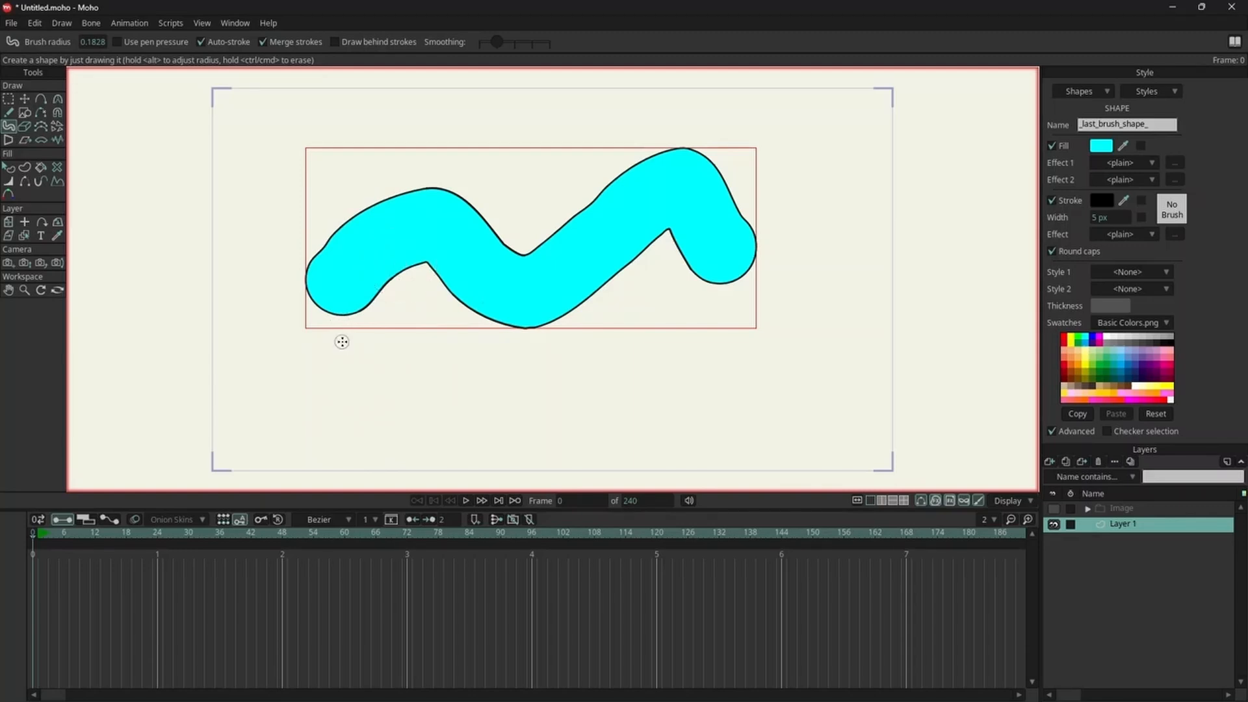
Erase a diagonal gap, two eye holes and a smiling mouth from the wavy cyan shape.
left_click_drag(337, 328, 463, 163)
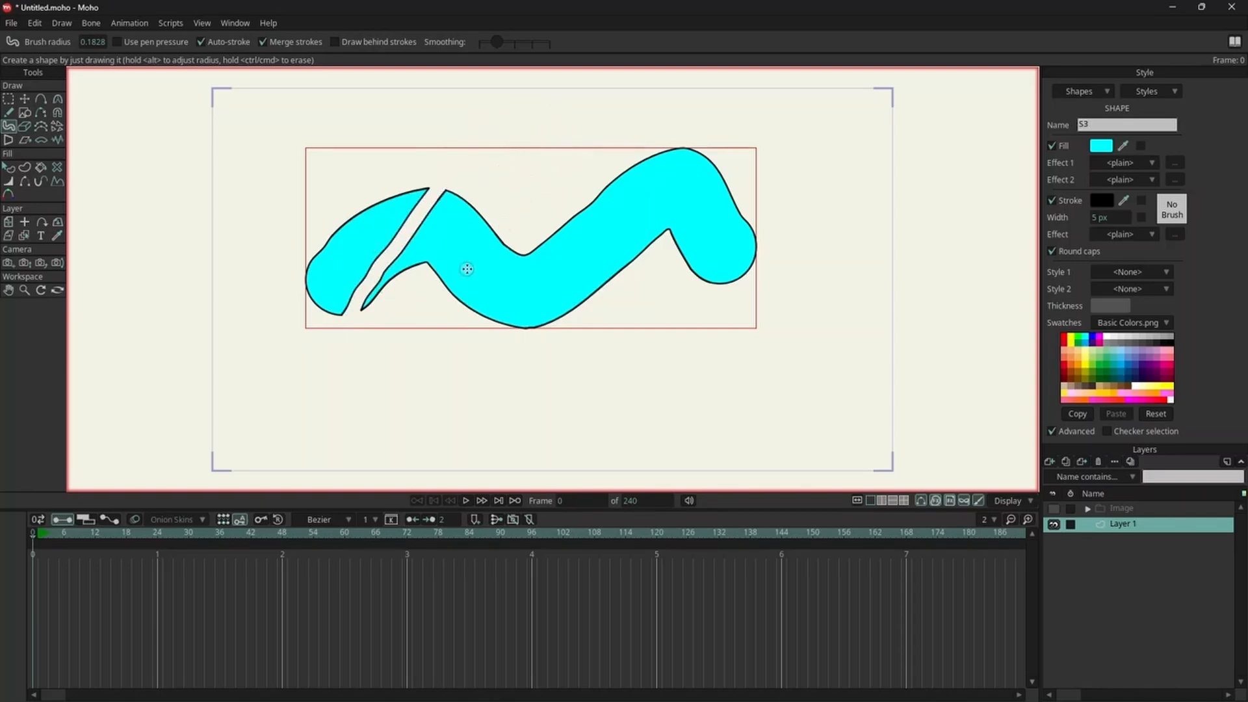
left_click_drag(470, 265, 480, 259)
left_click_drag(560, 250, 573, 261)
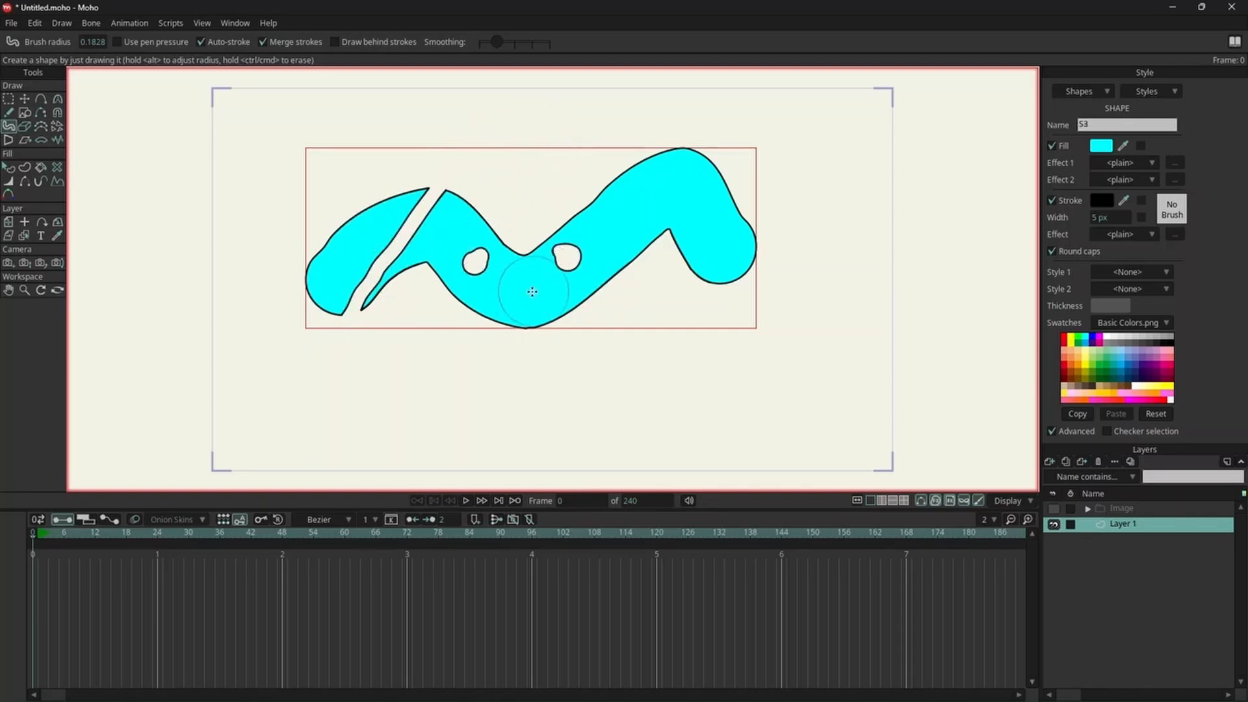
left_click_drag(505, 291, 555, 284)
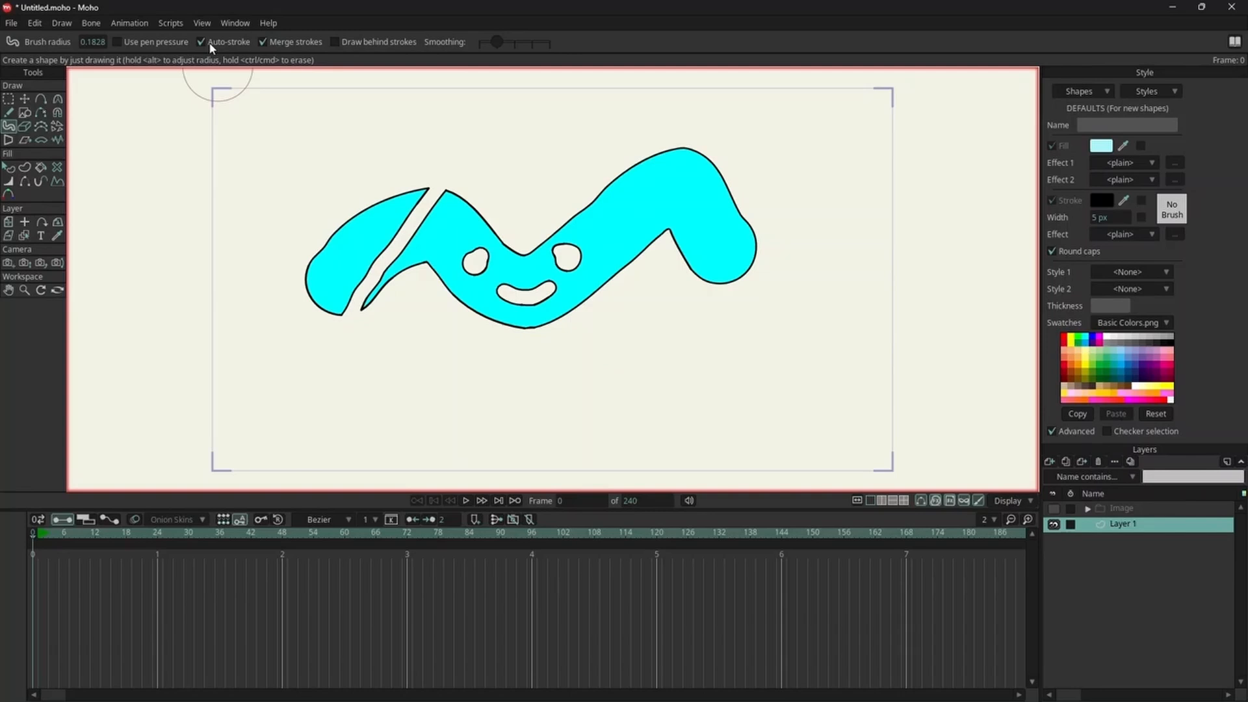
Turn off Auto-stroke and paint a pale cyan stroke beneath the wavy shape.
left_click(210, 45)
mouse_move(816, 302)
left_mouse_down()
mouse_move(756, 375)
mouse_move(640, 351)
left_mouse_up()
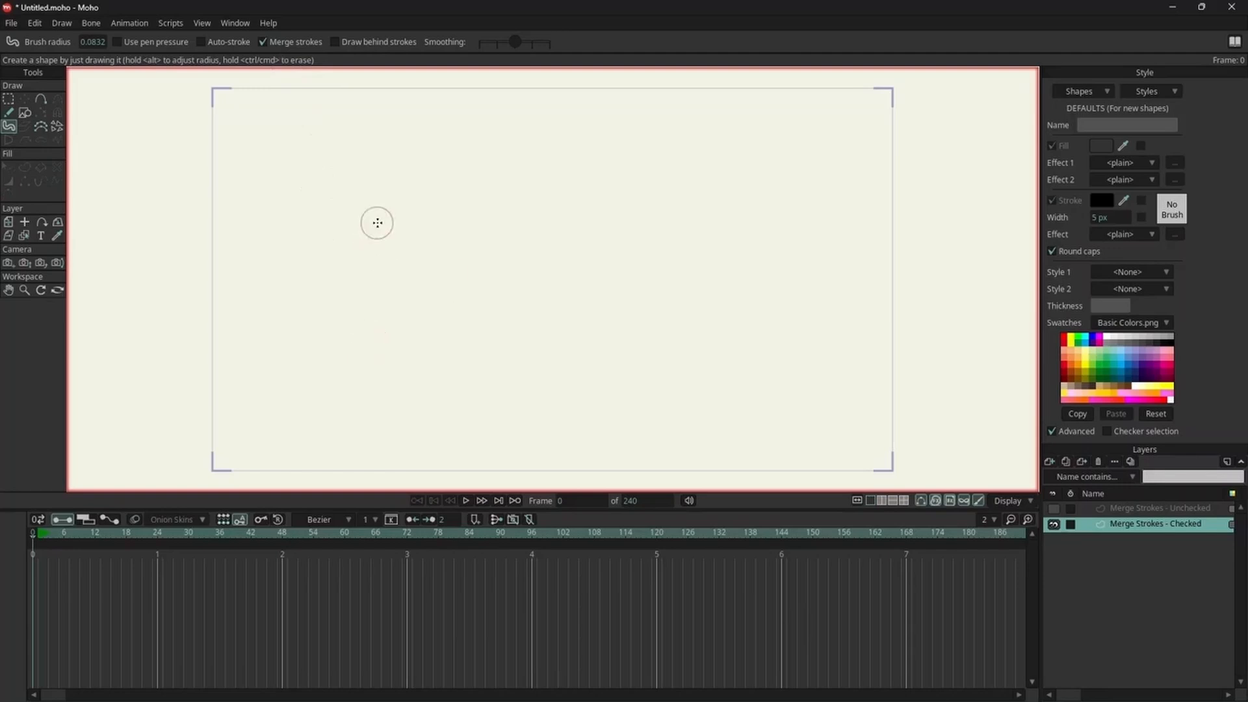
Paint overlapping strokes into a table shape on each layer, with Merge strokes on for the dark one and off for the green one.
mouse_move(390, 210)
left_mouse_down()
mouse_move(598, 210)
mouse_move(606, 237)
mouse_move(610, 313)
mouse_move(397, 211)
mouse_move(404, 326)
left_mouse_up()
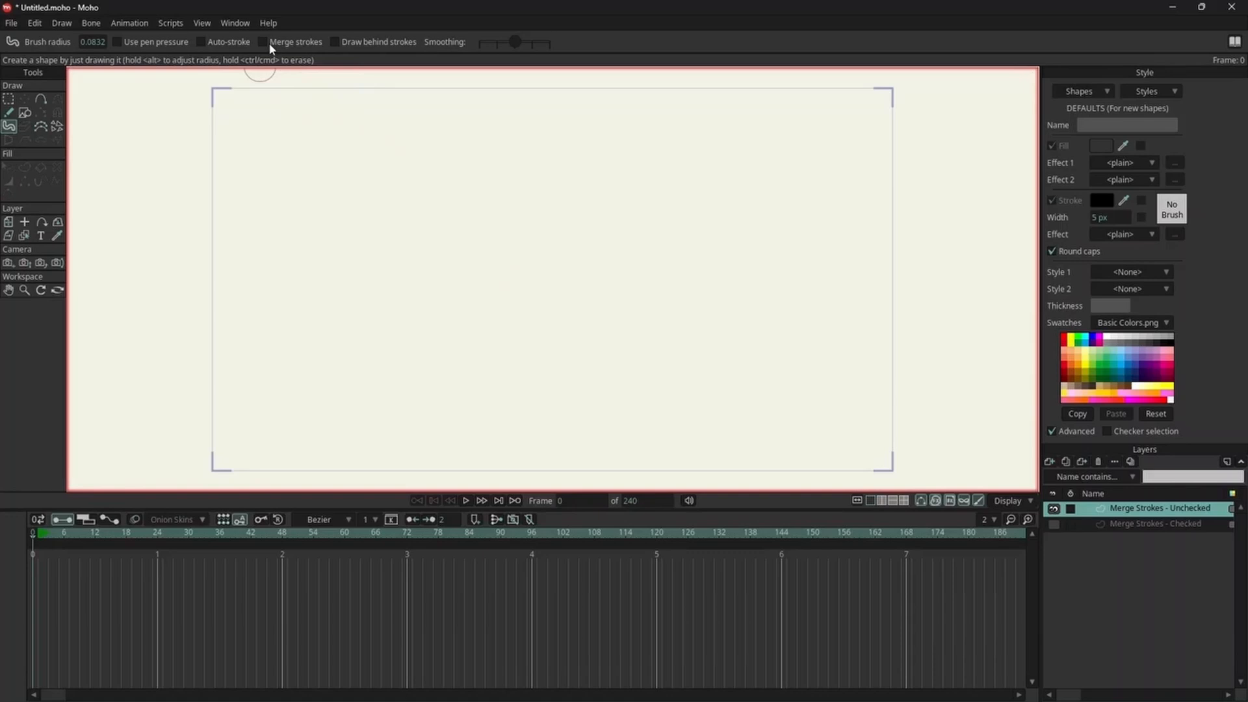
mouse_move(434, 200)
left_mouse_down()
mouse_move(686, 196)
mouse_move(687, 315)
left_mouse_up()
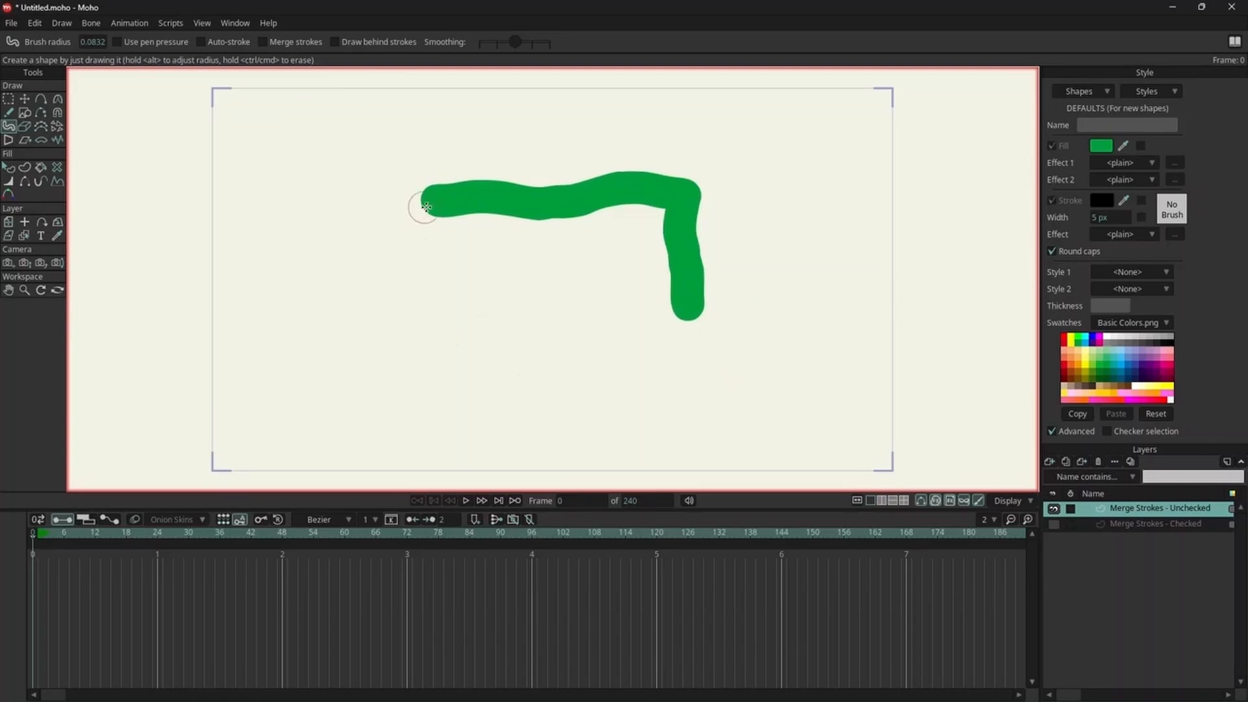
left_click_drag(438, 200, 446, 320)
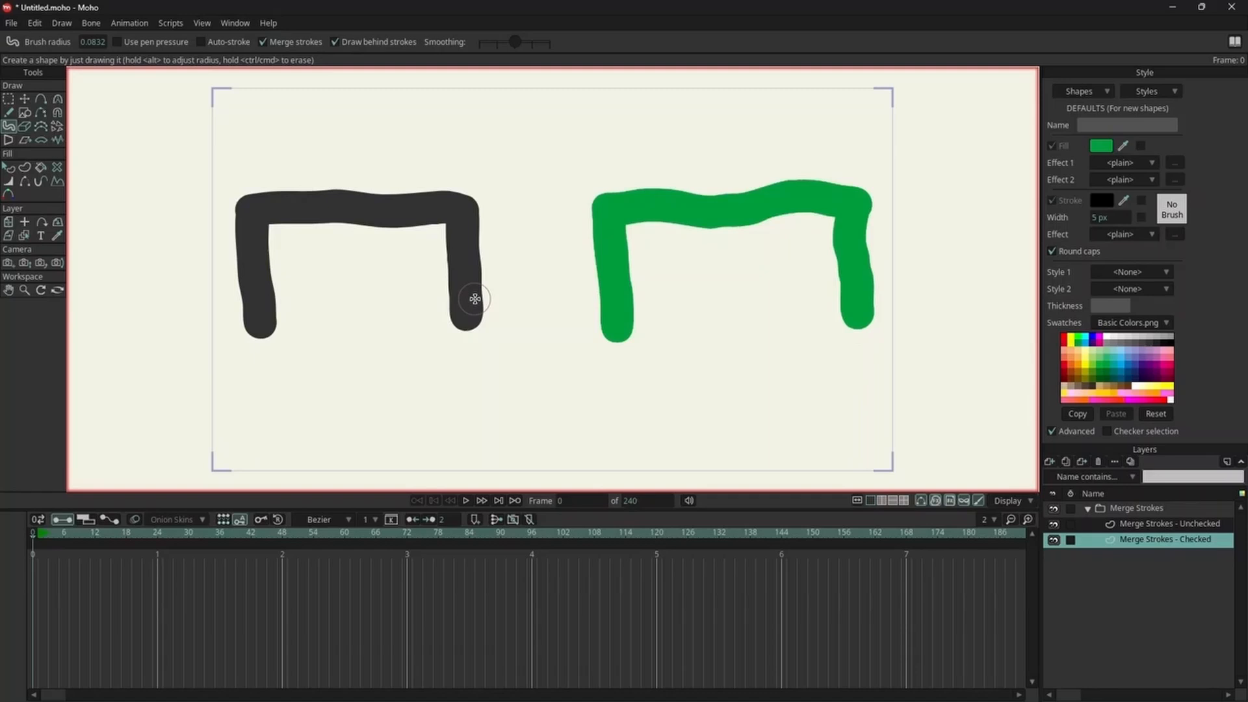
Transform the merged dark shape as one piece, and move the unmerged green legs and crossbar separately.
left_click(24, 98)
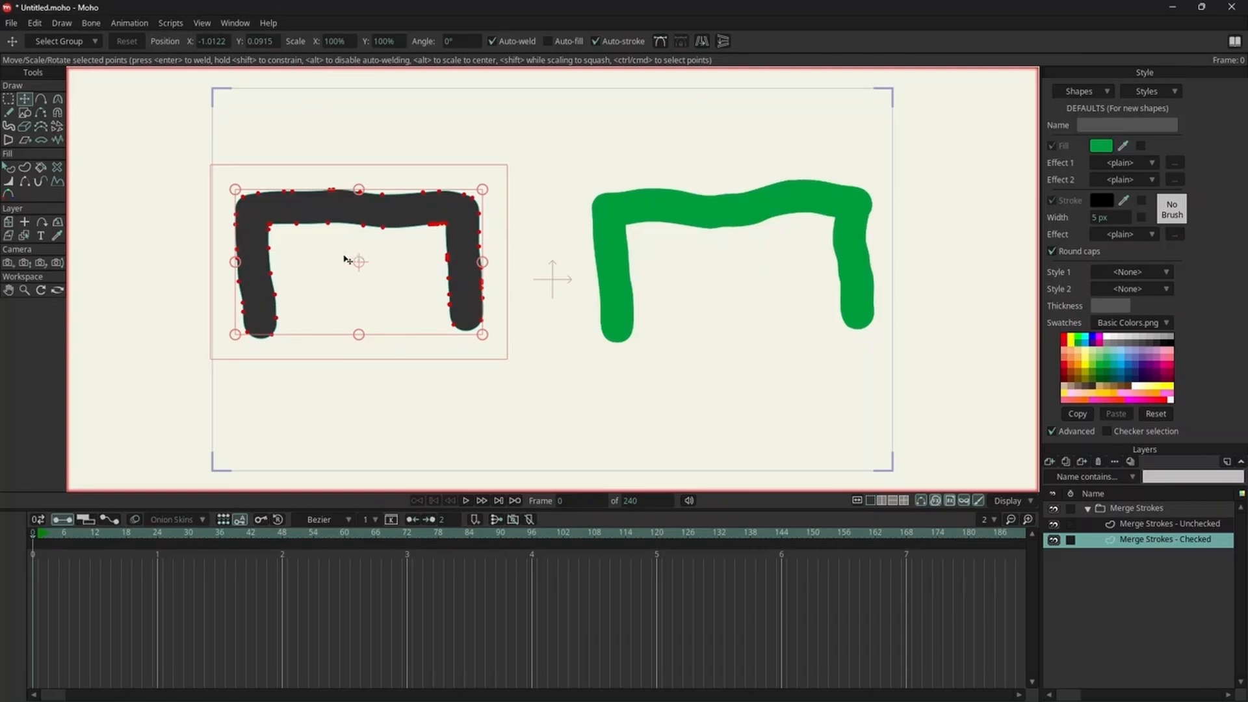
mouse_move(348, 259)
left_mouse_down()
mouse_move(460, 265)
mouse_move(398, 245)
mouse_move(359, 262)
left_mouse_up()
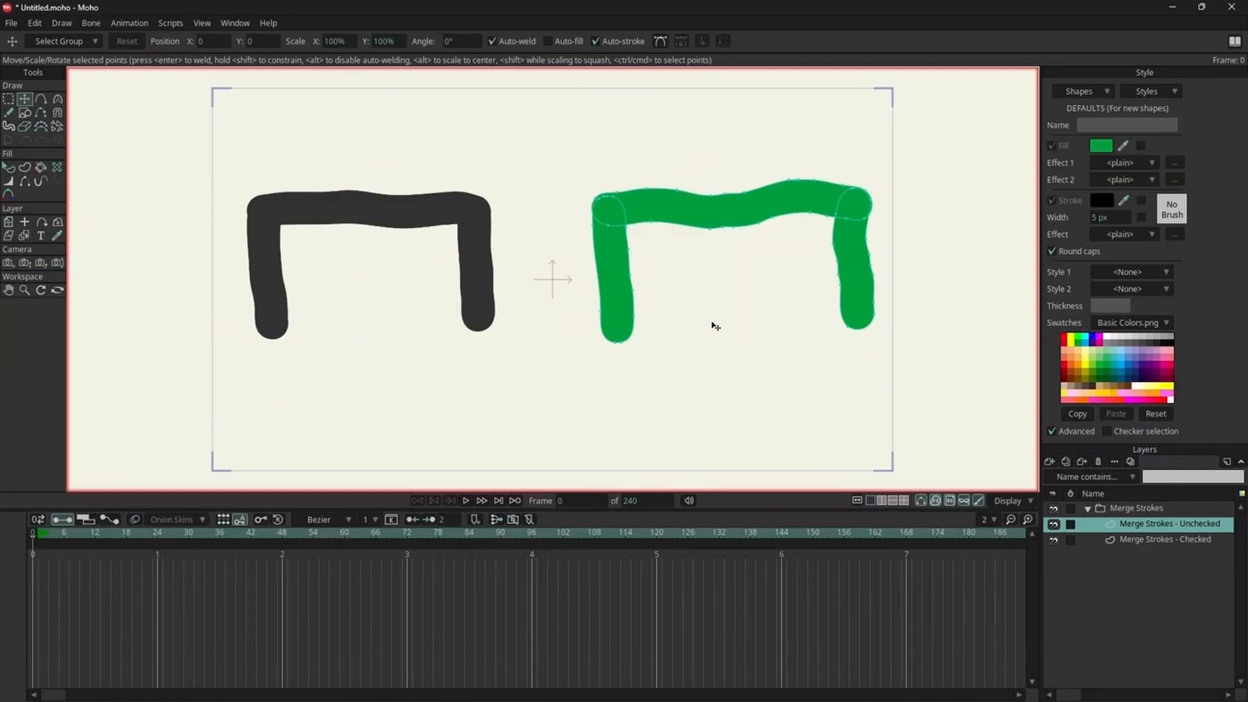
double_click(632, 278)
mouse_move(621, 271)
left_mouse_down()
mouse_move(563, 271)
mouse_move(643, 275)
mouse_move(621, 286)
mouse_move(640, 286)
left_mouse_up()
left_click(840, 278)
mouse_move(840, 278)
left_mouse_down()
mouse_move(875, 281)
mouse_move(821, 287)
mouse_move(841, 322)
left_mouse_up()
left_click(735, 229)
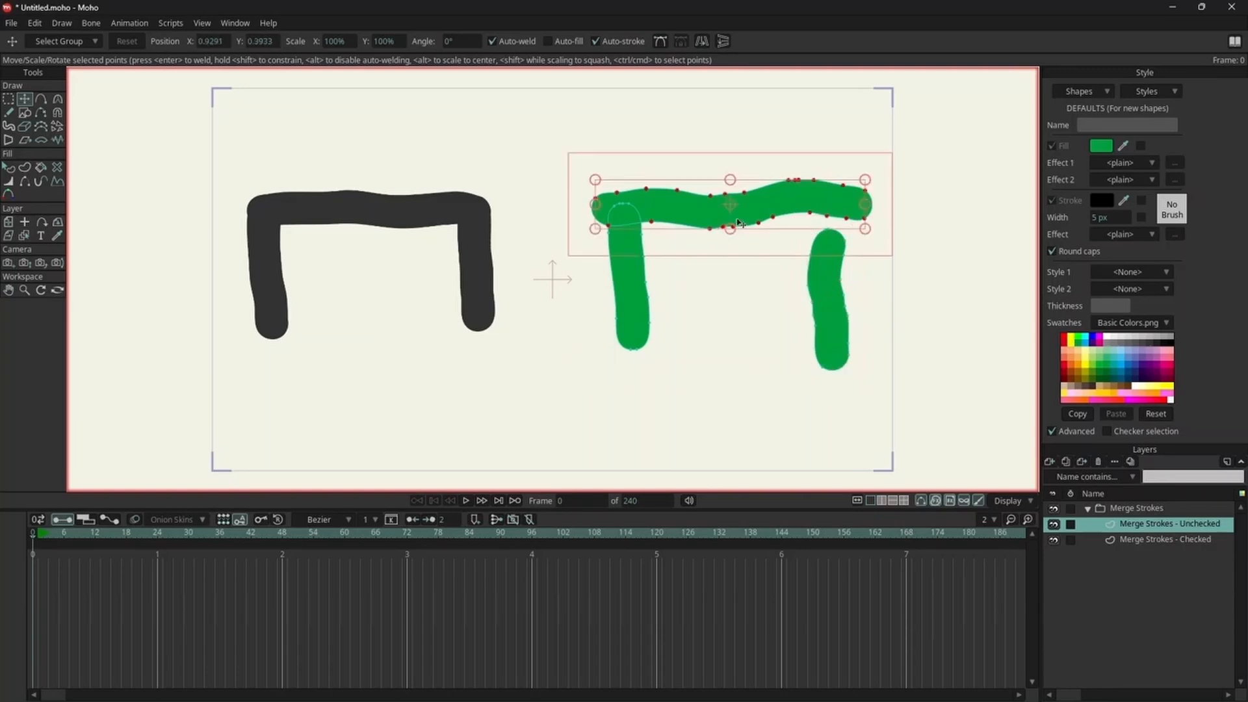
mouse_move(735, 229)
left_mouse_down()
mouse_move(741, 178)
mouse_move(746, 211)
left_mouse_up()
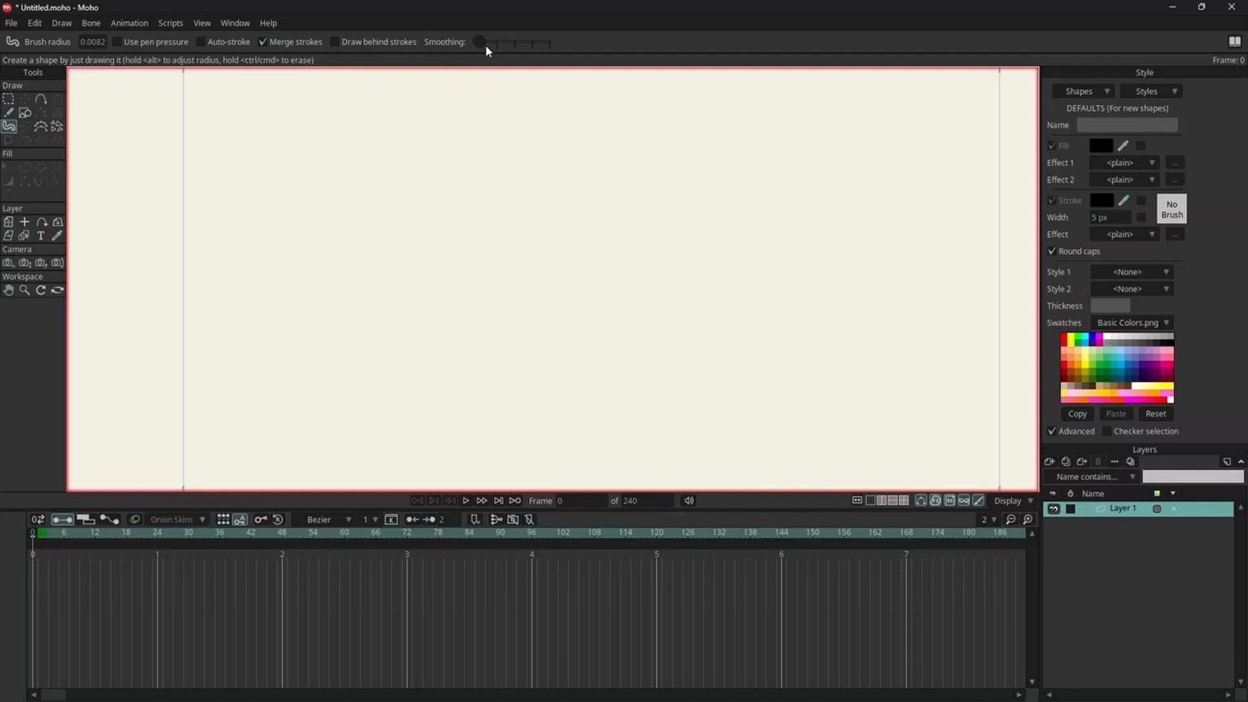
Paint a black leaf's midrib and both outer edges with brush radius 0.0082 and minimum smoothing.
mouse_move(290, 406)
left_mouse_down()
mouse_move(361, 375)
mouse_move(427, 167)
mouse_move(459, 135)
left_mouse_up()
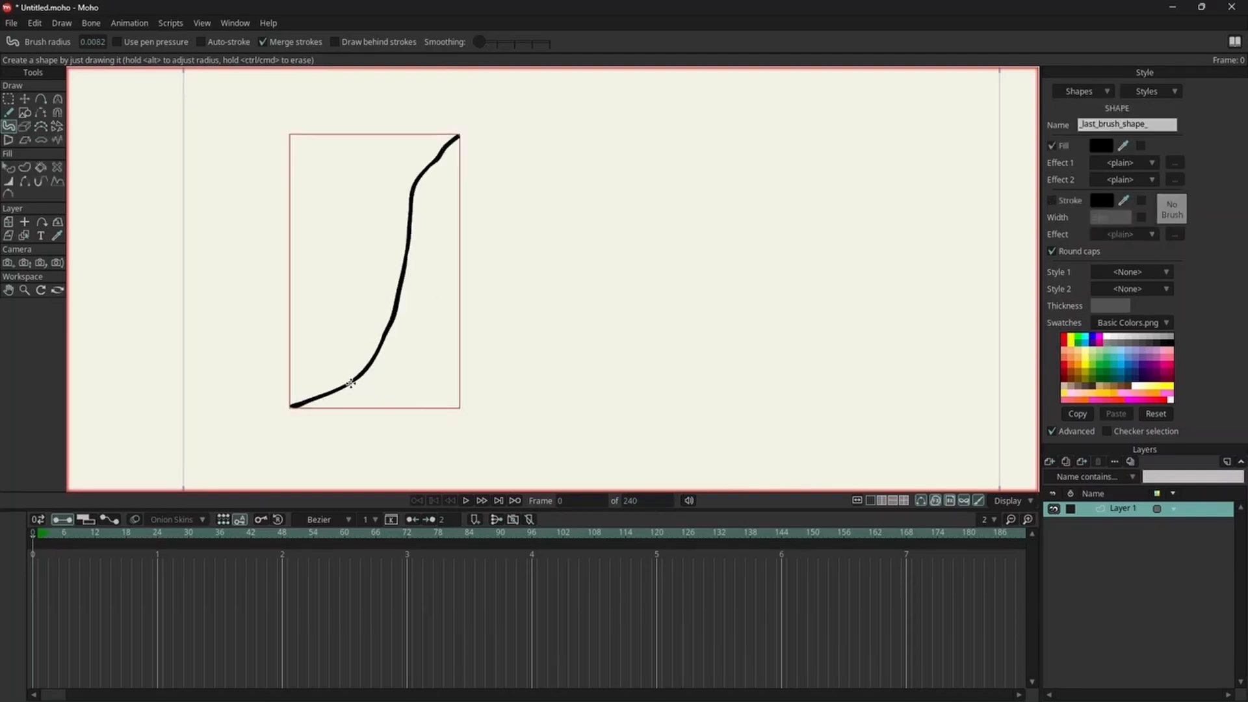
mouse_move(351, 383)
left_mouse_down()
mouse_move(329, 306)
mouse_move(407, 158)
mouse_move(460, 136)
left_mouse_up()
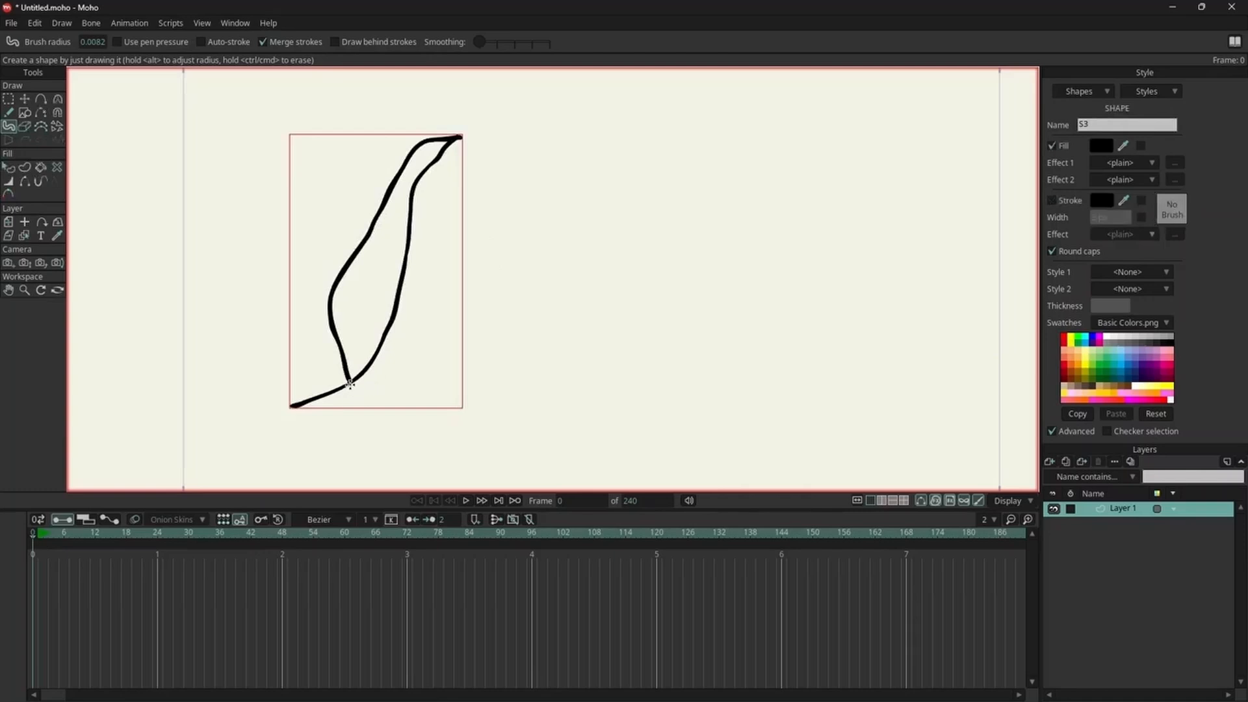
mouse_move(350, 383)
left_mouse_down()
mouse_move(425, 369)
mouse_move(467, 286)
mouse_move(471, 126)
left_mouse_up()
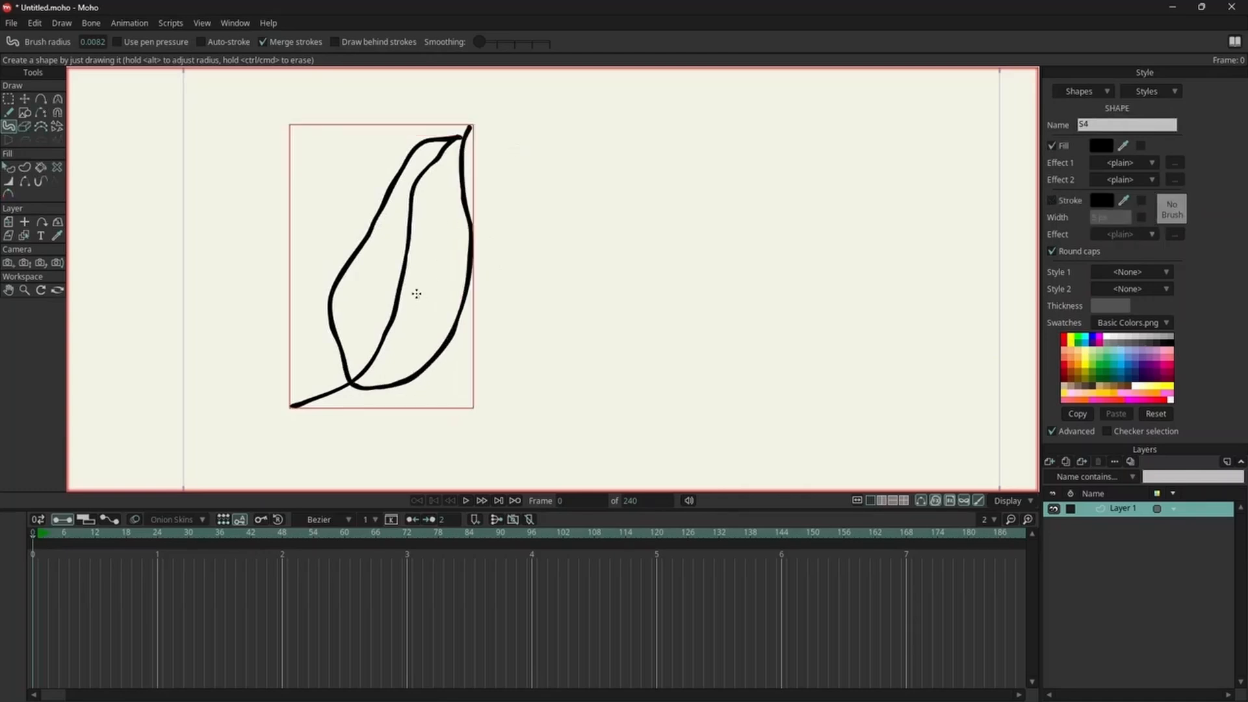
Paint five side veins branching off the black leaf's midrib.
left_click_drag(406, 251, 393, 208)
left_click_drag(409, 273, 445, 235)
left_click_drag(393, 307, 377, 263)
left_click_drag(381, 345, 434, 320)
left_click_drag(361, 375, 356, 325)
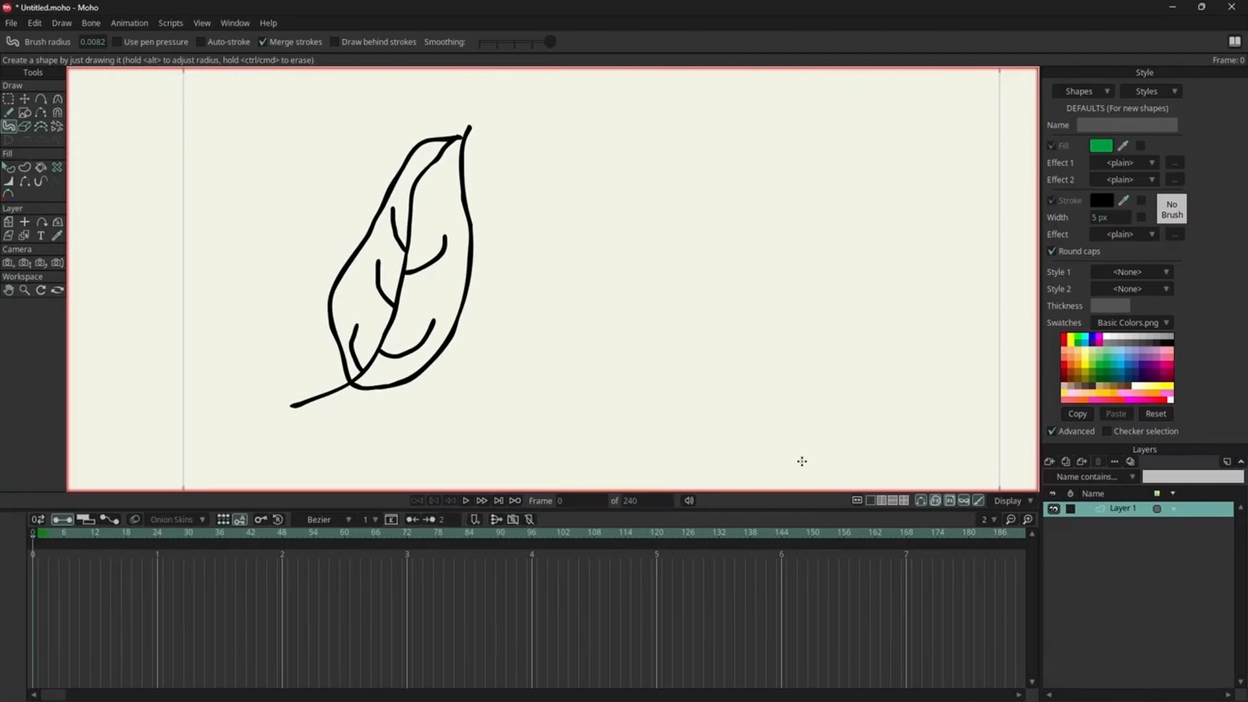
Paint a green leaf's midrib and both outer edges beside the black leaf with maximum smoothing.
mouse_move(678, 433)
left_mouse_down()
mouse_move(750, 390)
mouse_move(787, 222)
mouse_move(859, 143)
left_mouse_up()
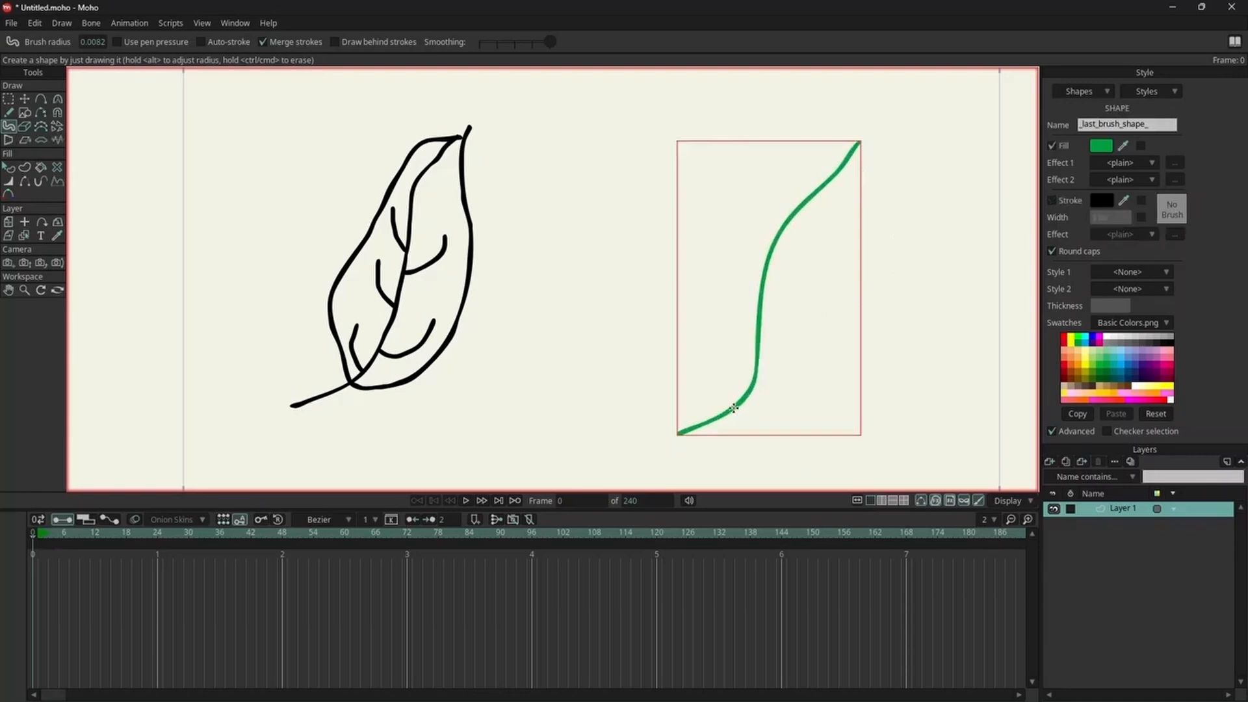
mouse_move(736, 404)
left_mouse_down()
mouse_move(712, 357)
mouse_move(749, 176)
mouse_move(869, 139)
left_mouse_up()
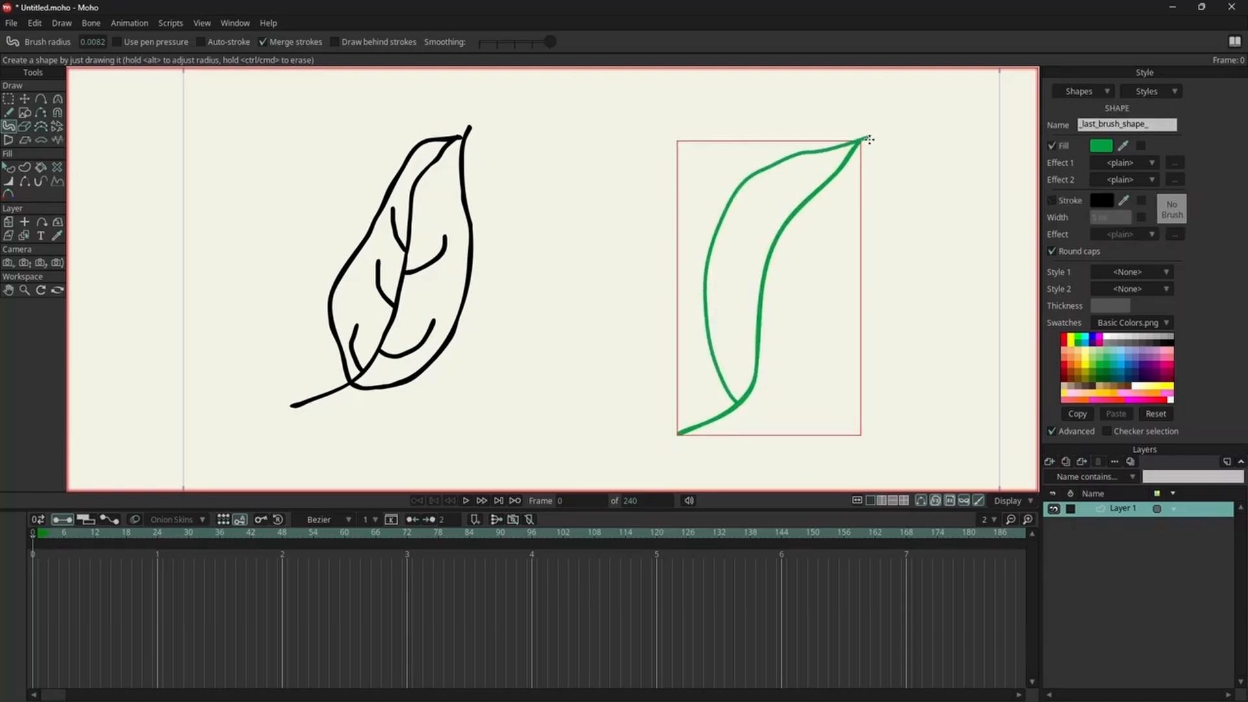
mouse_move(741, 401)
left_mouse_down()
mouse_move(840, 361)
mouse_move(873, 134)
left_mouse_up()
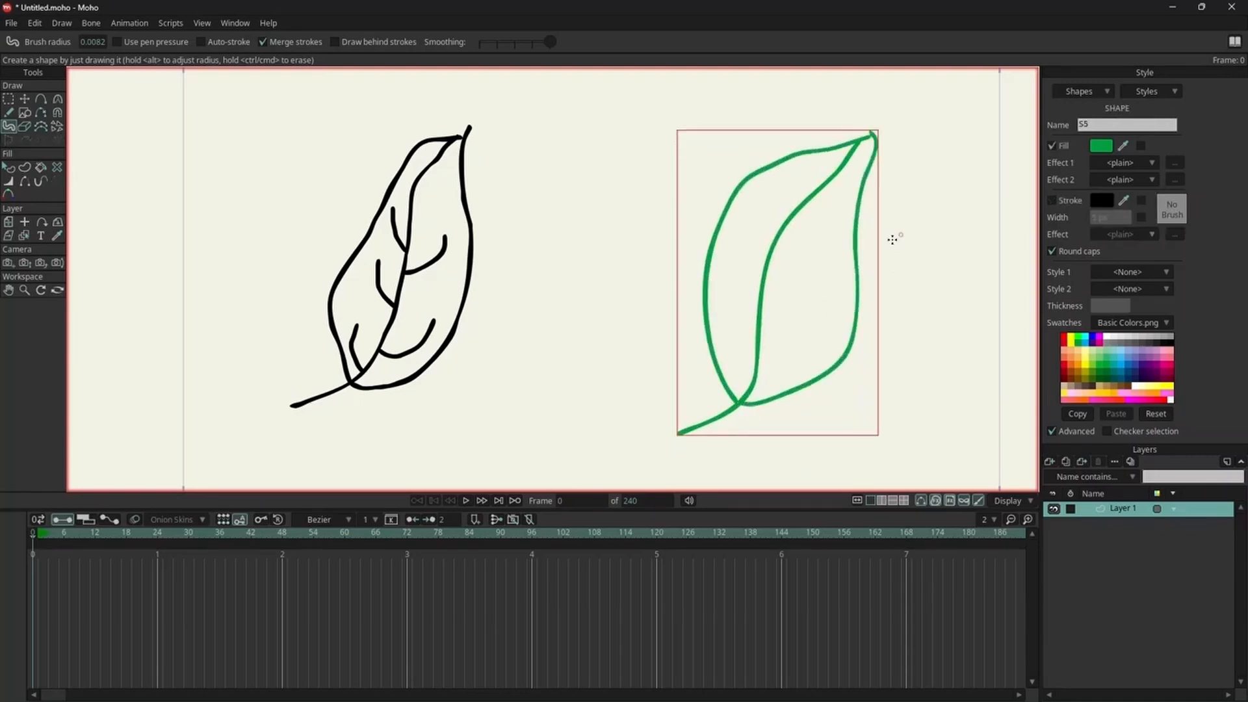
Paint five side veins branching off the green leaf's midrib.
left_click_drag(775, 237, 792, 187)
left_click_drag(767, 270, 833, 223)
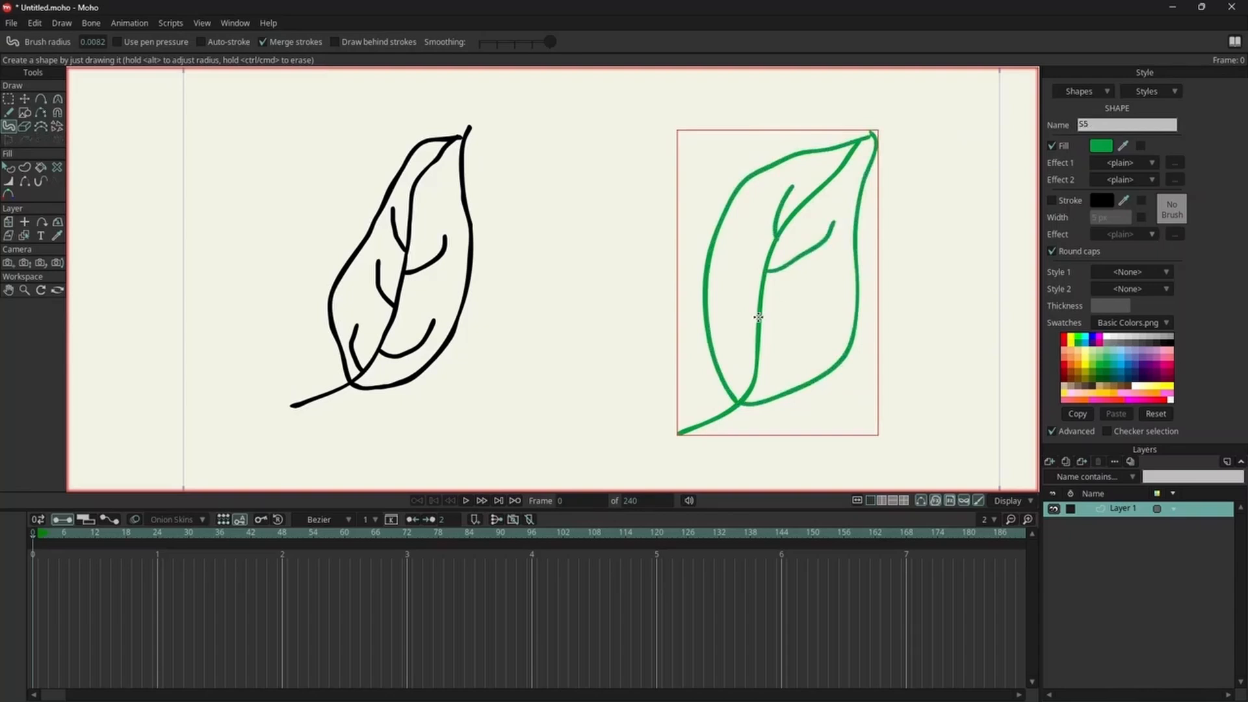
left_click_drag(758, 317, 737, 231)
left_click_drag(761, 345, 833, 276)
left_click_drag(750, 388, 727, 337)
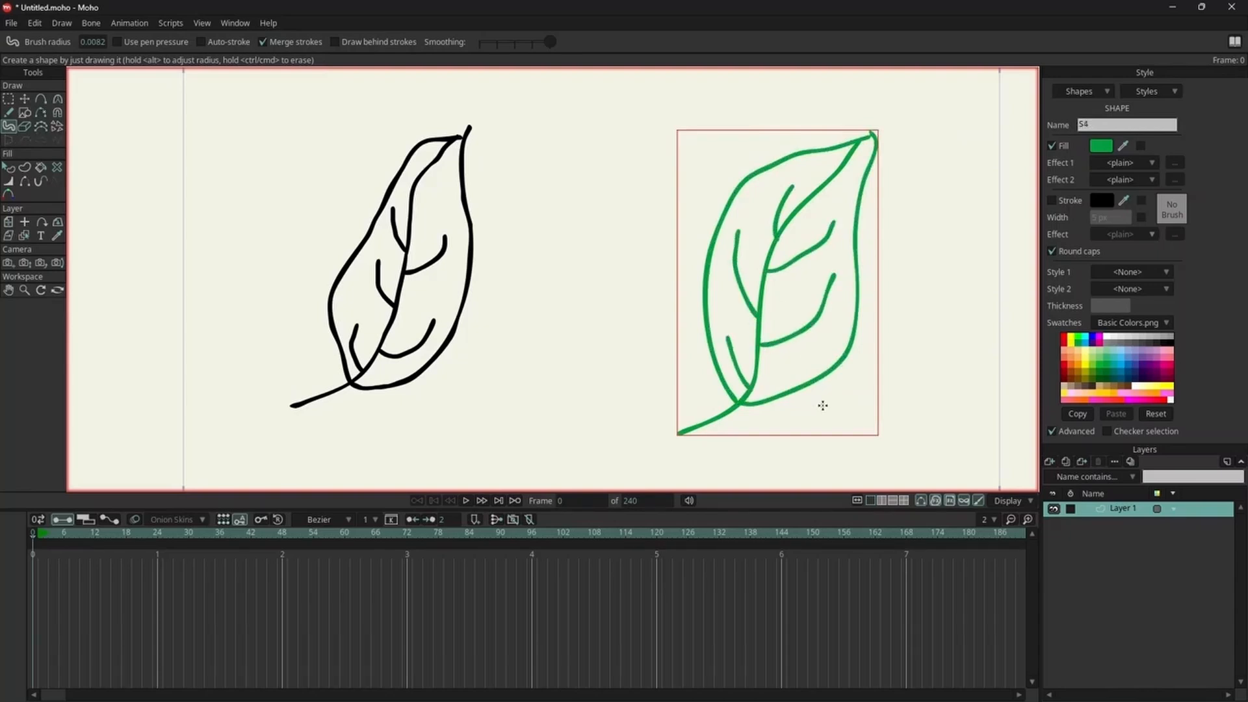
key("Return")
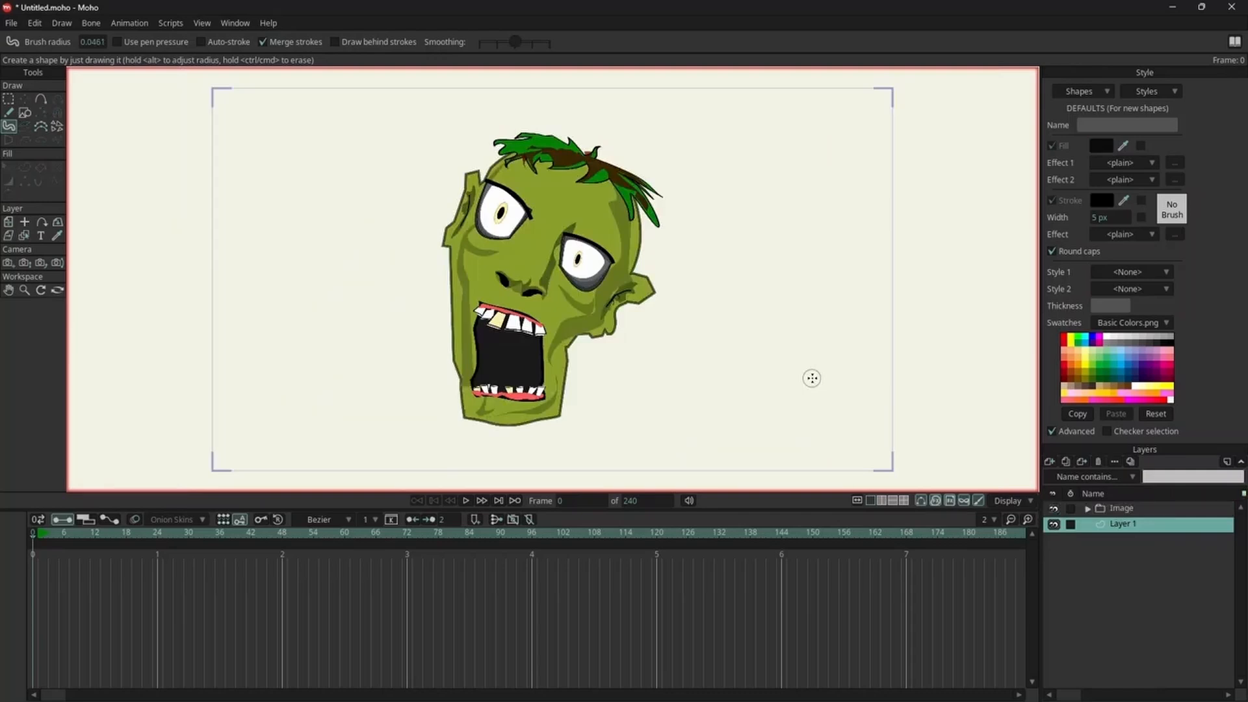
Set the opacity of the zombie-1300439_1280.png image layer in the Image group to 20%.
left_click(1087, 508)
left_click(1151, 539)
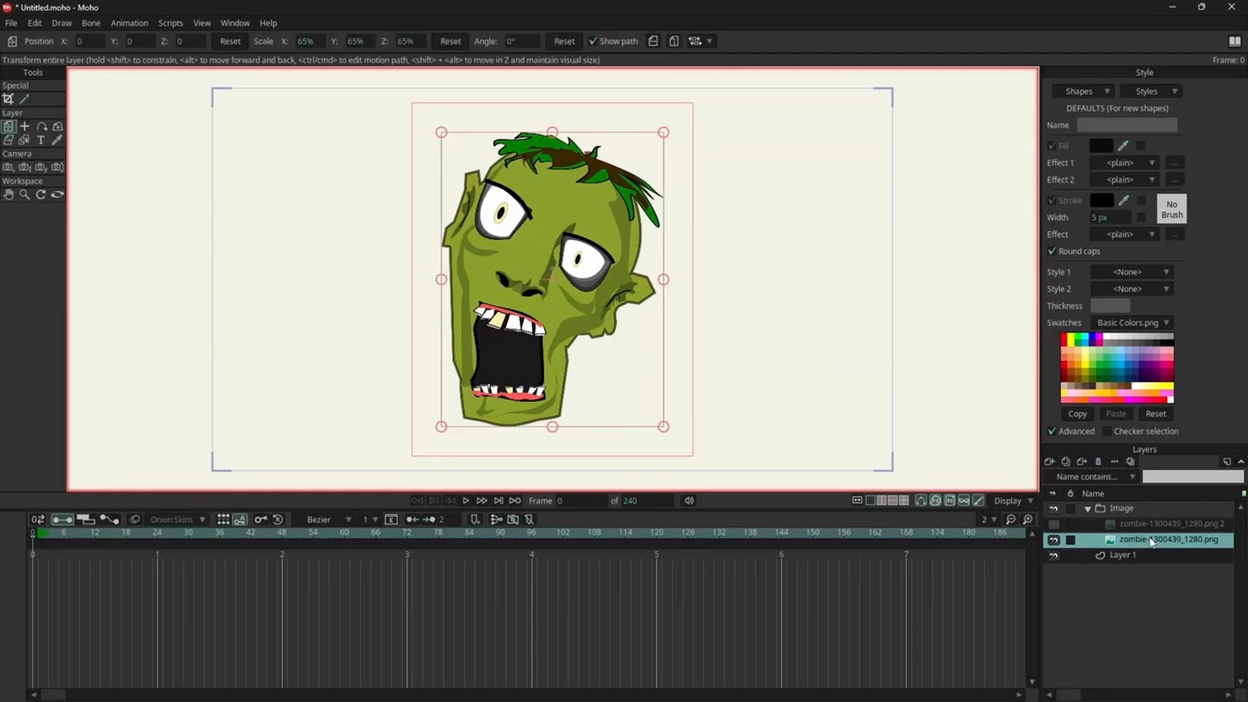
double_click(1151, 540)
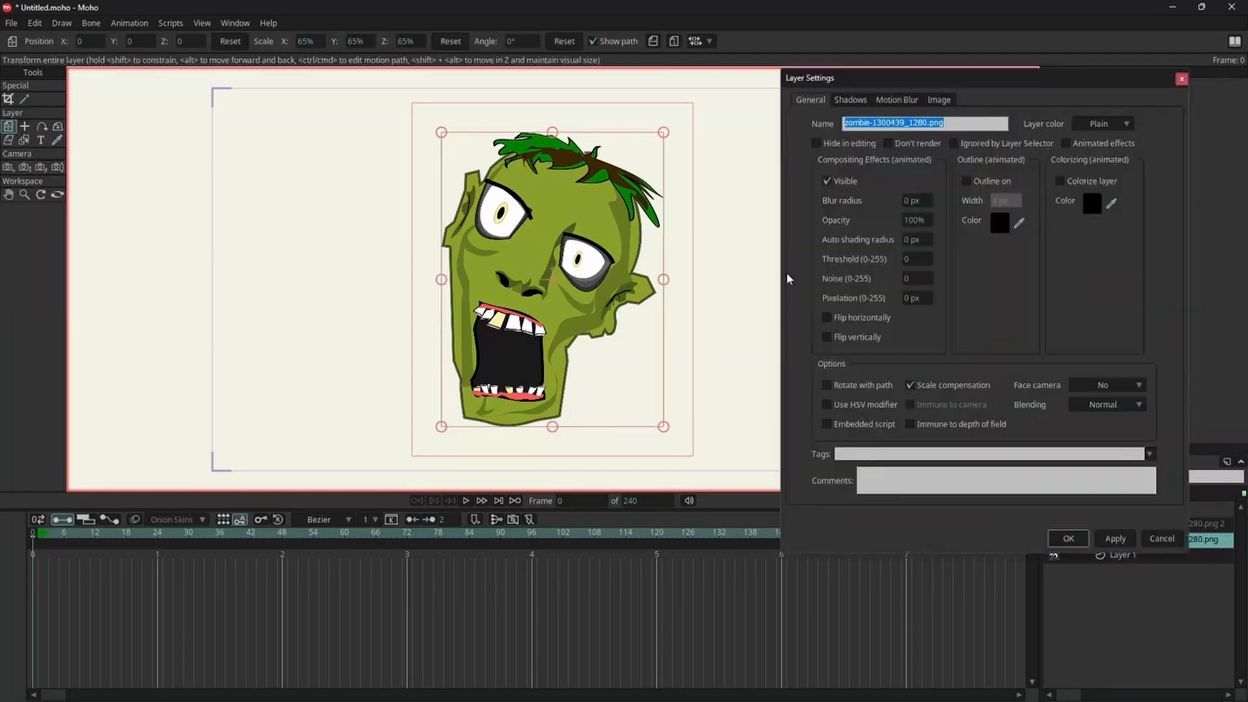
double_click(921, 219)
type("240")
key("Tab")
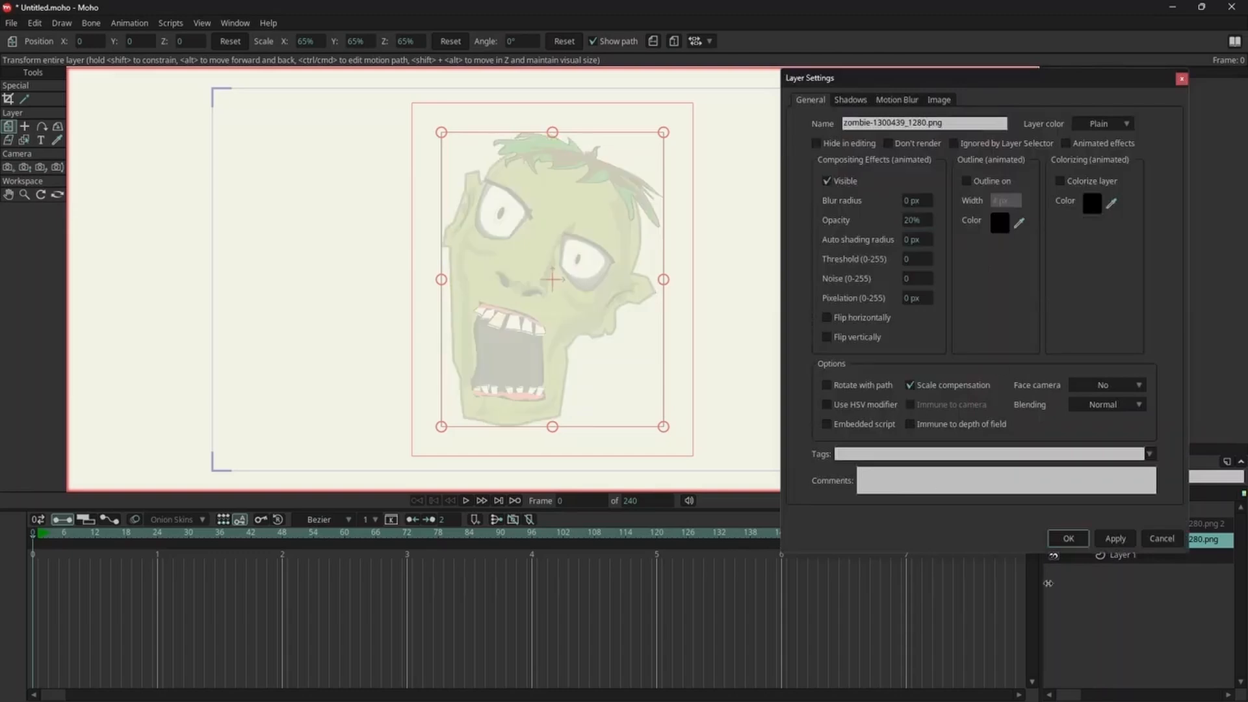
left_click(1068, 538)
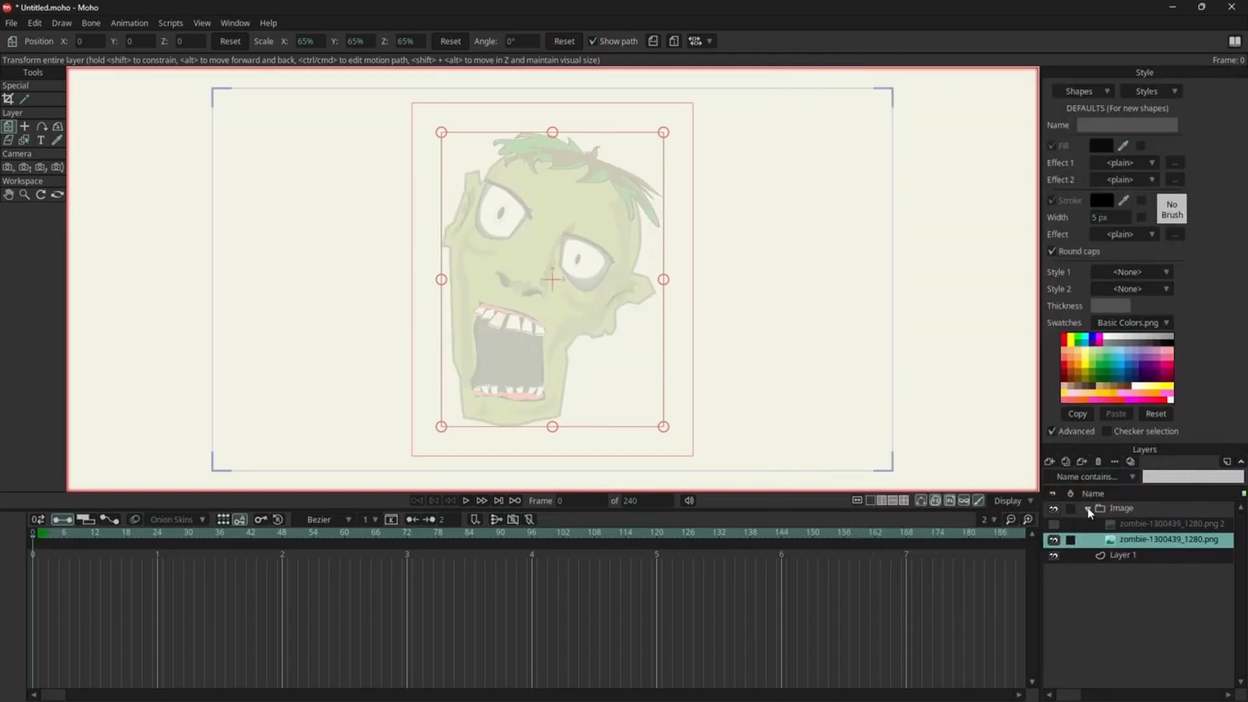
Make the second zombie image, zombie-1300439_1280.png 2, visible in the Image group as a full-colour reference.
left_click(1087, 509)
left_click(1093, 524)
left_click(1087, 509)
left_click(1054, 524)
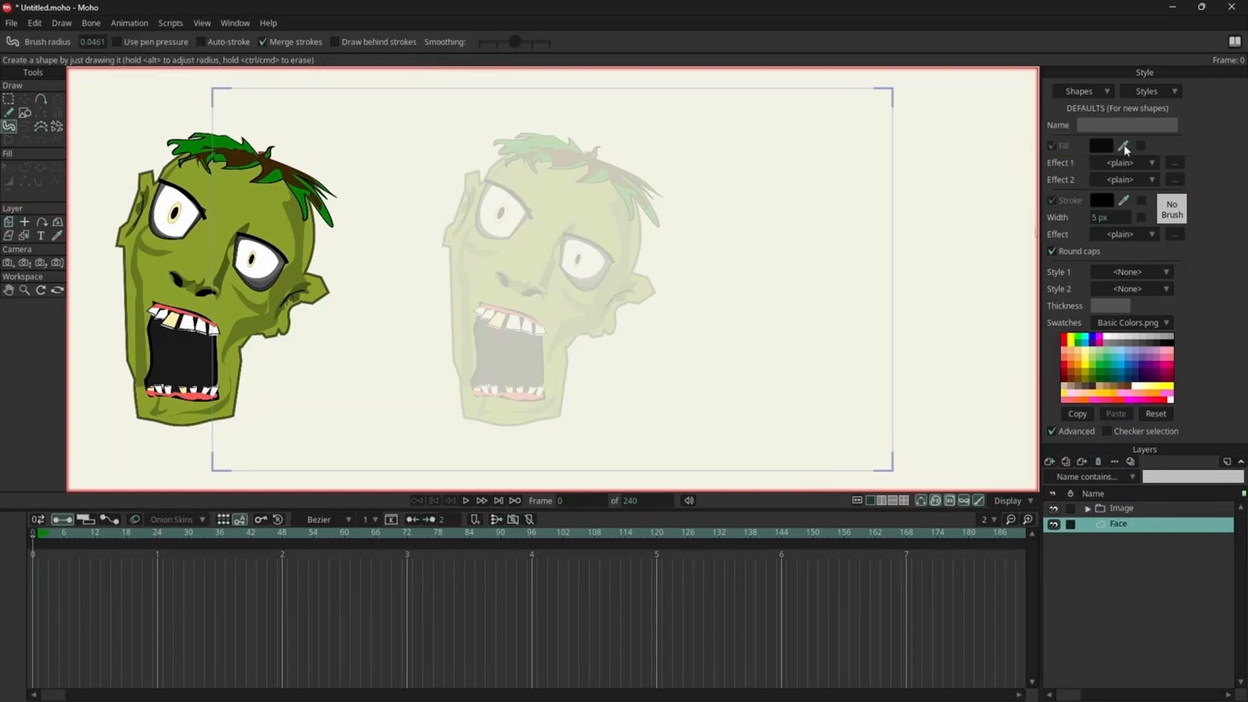
Sample the zombie's olive skin colour as the fill and paint the whole face over the faded image with brush radius 0.2628.
left_click_drag(1125, 149, 238, 203)
left_click_drag(717, 343, 783, 347)
left_click_drag(747, 297, 763, 298)
mouse_move(532, 180)
left_mouse_down()
mouse_move(611, 222)
mouse_move(560, 362)
mouse_move(480, 347)
mouse_move(522, 177)
mouse_move(520, 297)
left_mouse_up()
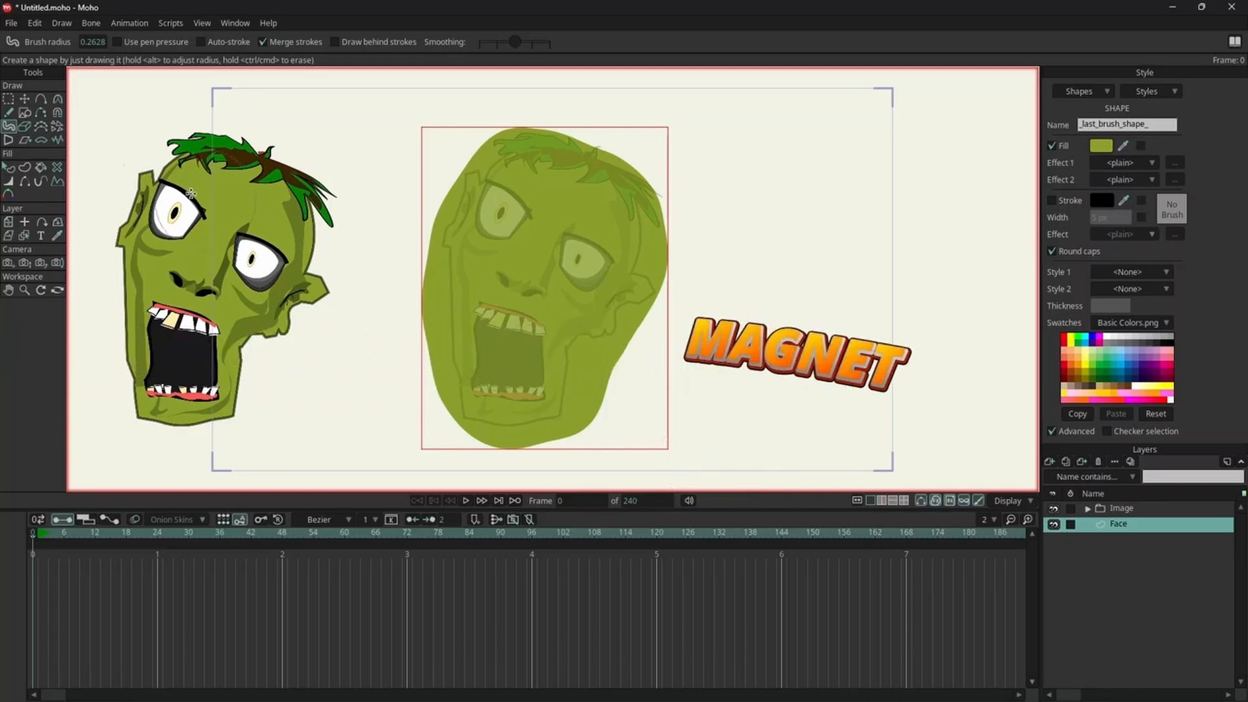
Reshape the green face outline to follow the faded zombie head using the Magnet tool with radius 0.1450 and Selected points only off.
left_click(57, 114)
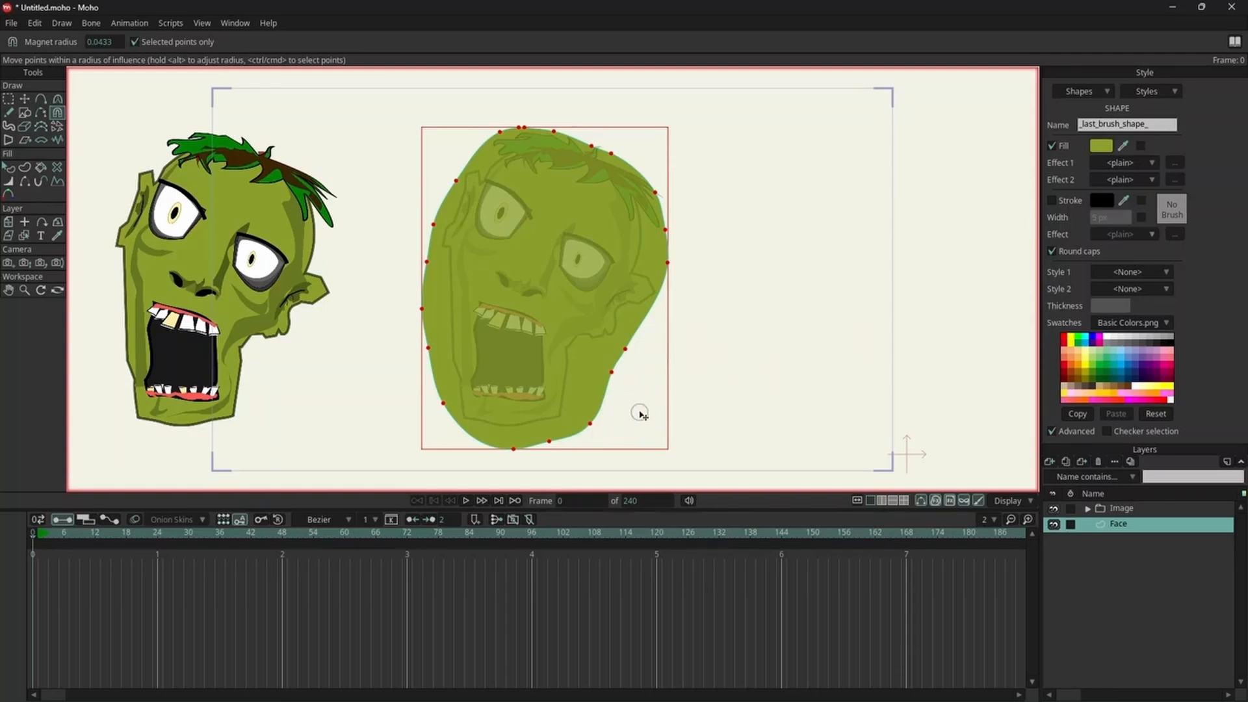
left_click(138, 43)
left_click_drag(733, 376, 773, 381, "alt")
key("Return")
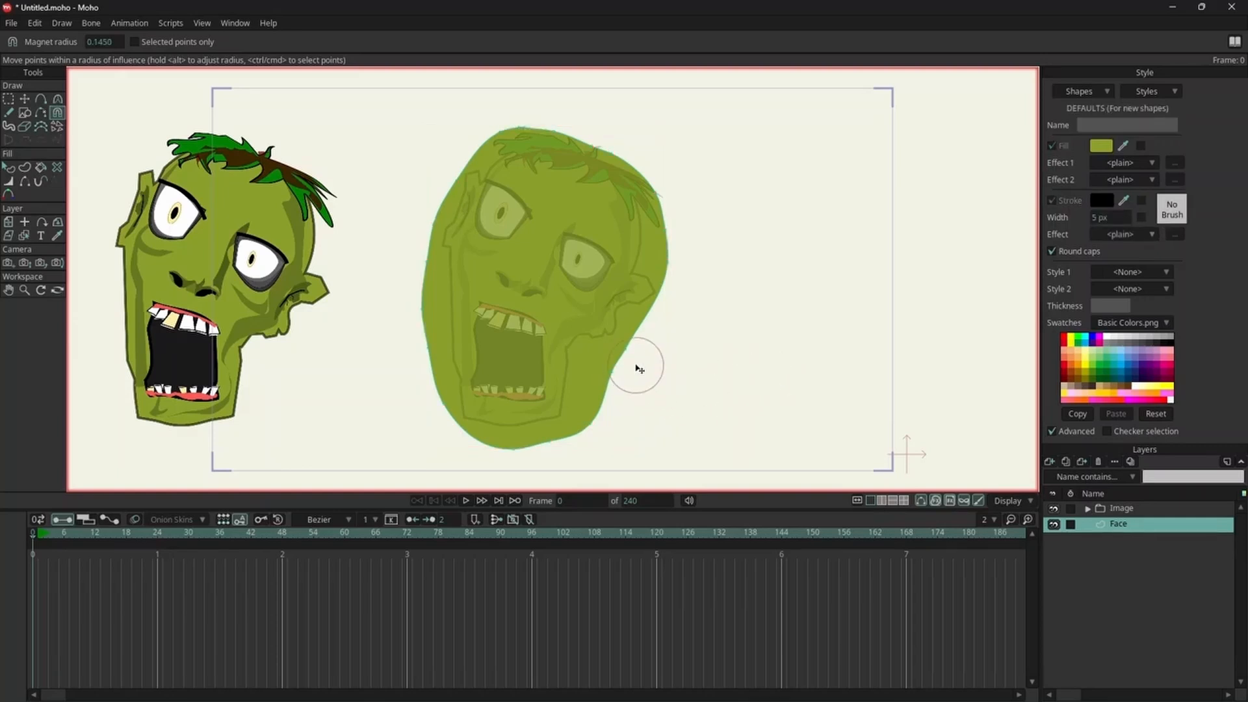
mouse_move(638, 366)
left_mouse_down()
mouse_move(585, 355)
mouse_move(622, 343)
left_mouse_up()
left_click_drag(673, 279, 650, 276)
left_click_drag(662, 204, 640, 209)
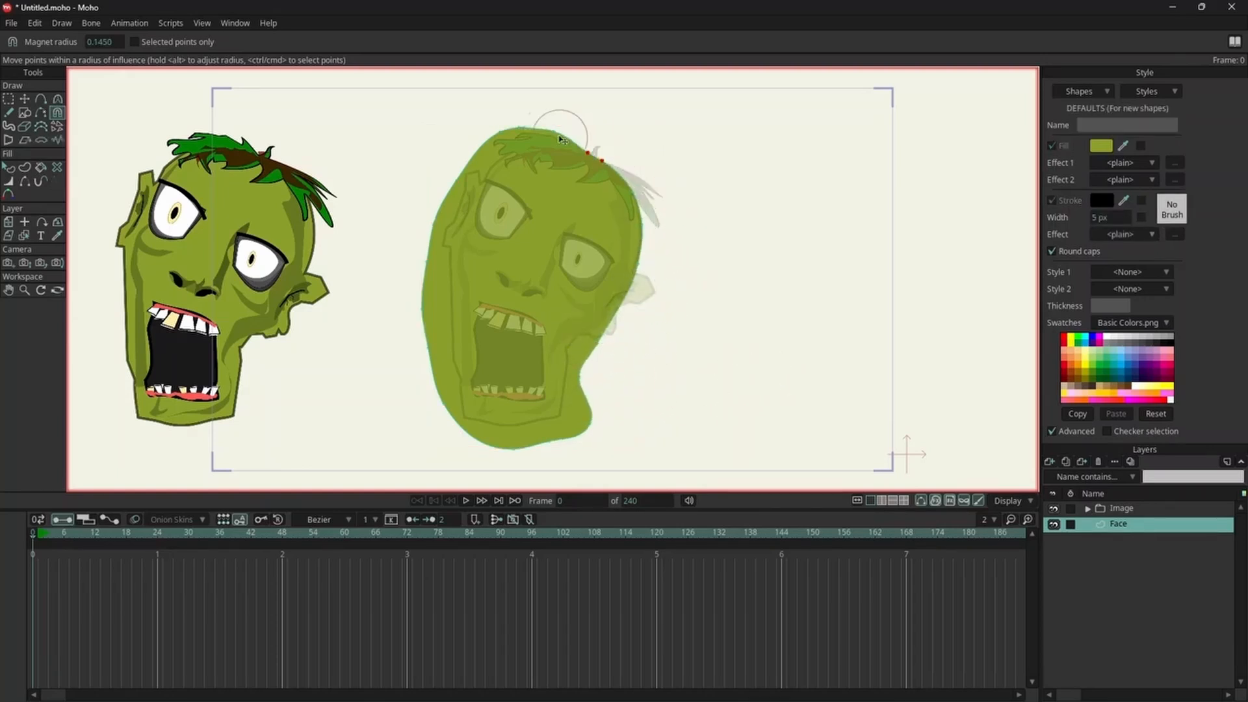
left_click_drag(527, 125, 527, 137)
mouse_move(481, 139)
left_mouse_down()
mouse_move(428, 265)
mouse_move(424, 323)
mouse_move(454, 360)
mouse_move(460, 404)
mouse_move(558, 463)
mouse_move(550, 421)
mouse_move(598, 340)
left_mouse_up()
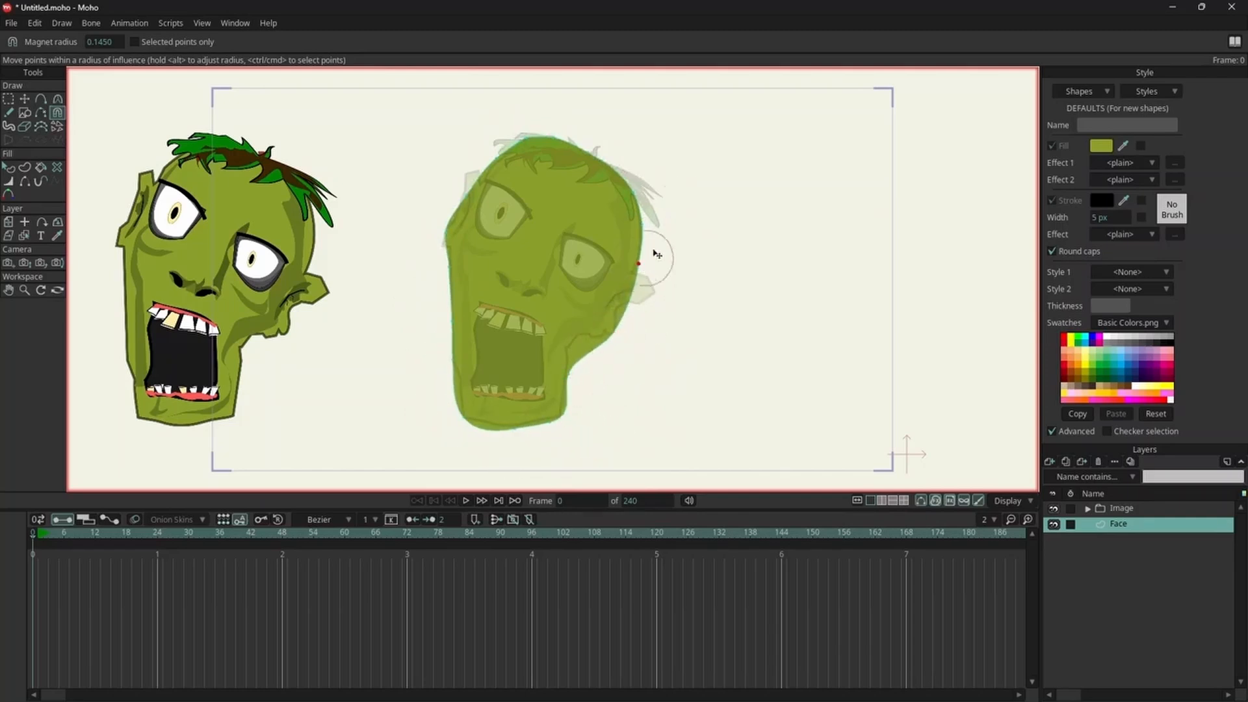
left_click_drag(448, 245, 450, 242)
left_click_drag(449, 362, 451, 362)
Limit the Magnet tool to selected points only and work on the face outline's cheek and chin points.
left_click(134, 42)
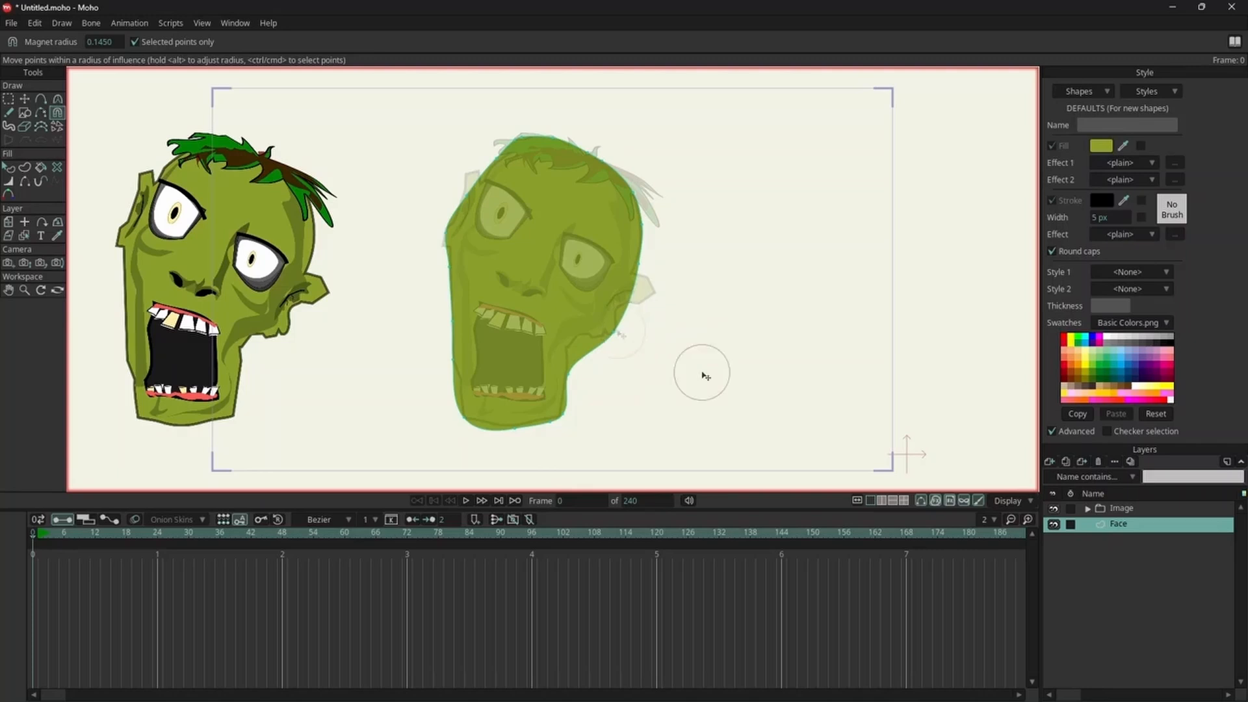
mouse_move(620, 334)
left_mouse_down()
mouse_move(592, 318)
mouse_move(635, 339)
mouse_move(601, 318)
mouse_move(630, 343)
mouse_move(601, 319)
mouse_move(617, 332)
left_mouse_up()
mouse_move(502, 446)
left_mouse_down()
mouse_move(517, 411)
mouse_move(556, 400)
mouse_move(588, 416)
mouse_move(589, 438)
mouse_move(556, 452)
mouse_move(503, 453)
mouse_move(505, 441)
left_mouse_up()
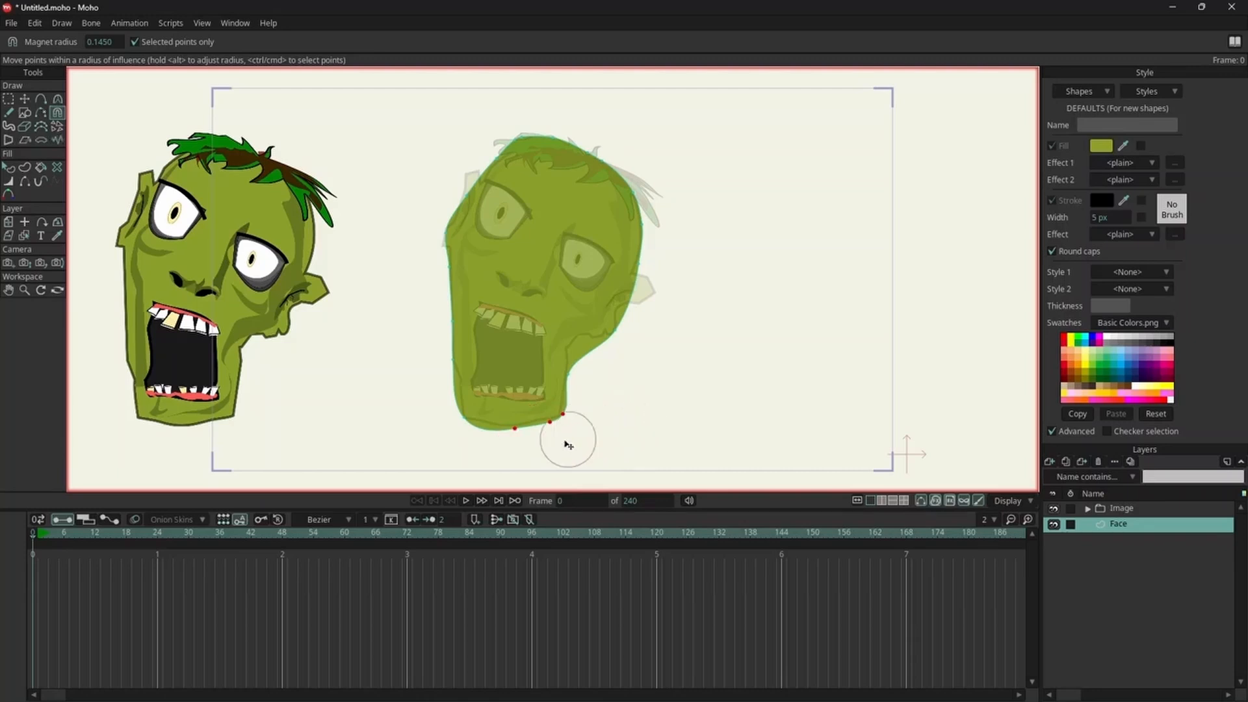
Pull the face outline's selected chin points up to the faded jaw with the Magnet tool.
left_click_drag(551, 433, 540, 429)
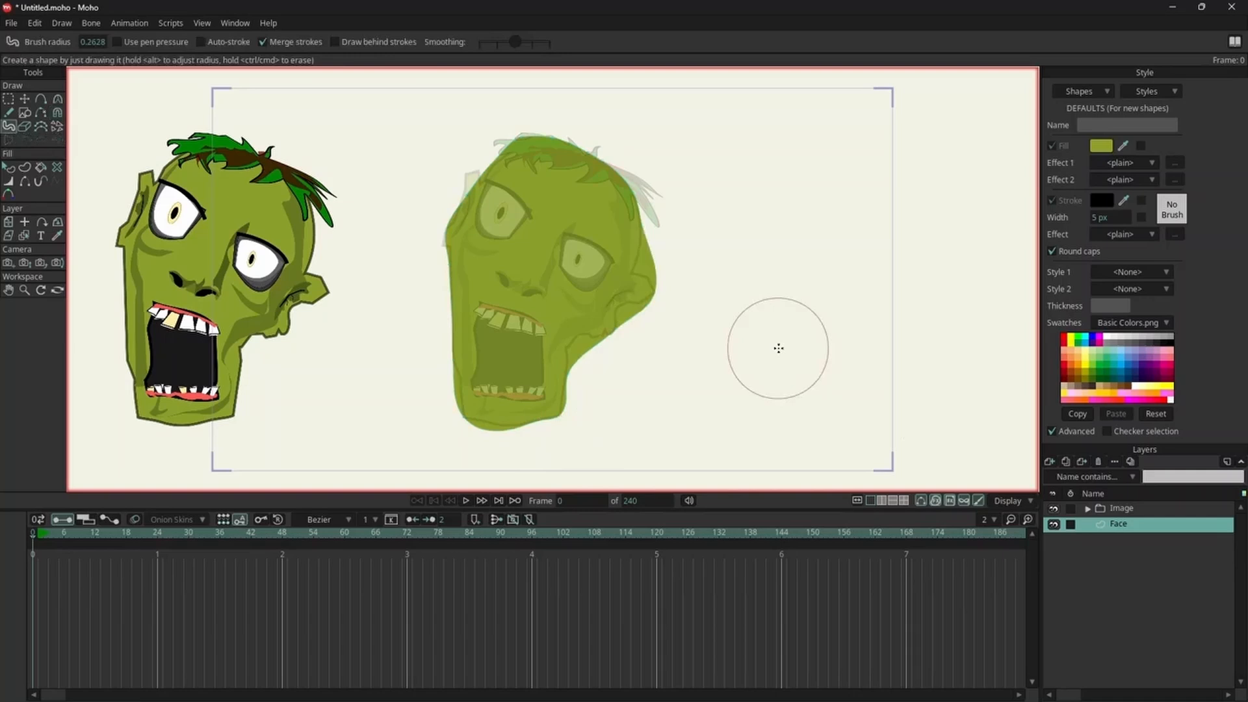
Add a vector layer named Mouth above the Face layer.
left_click(1049, 461)
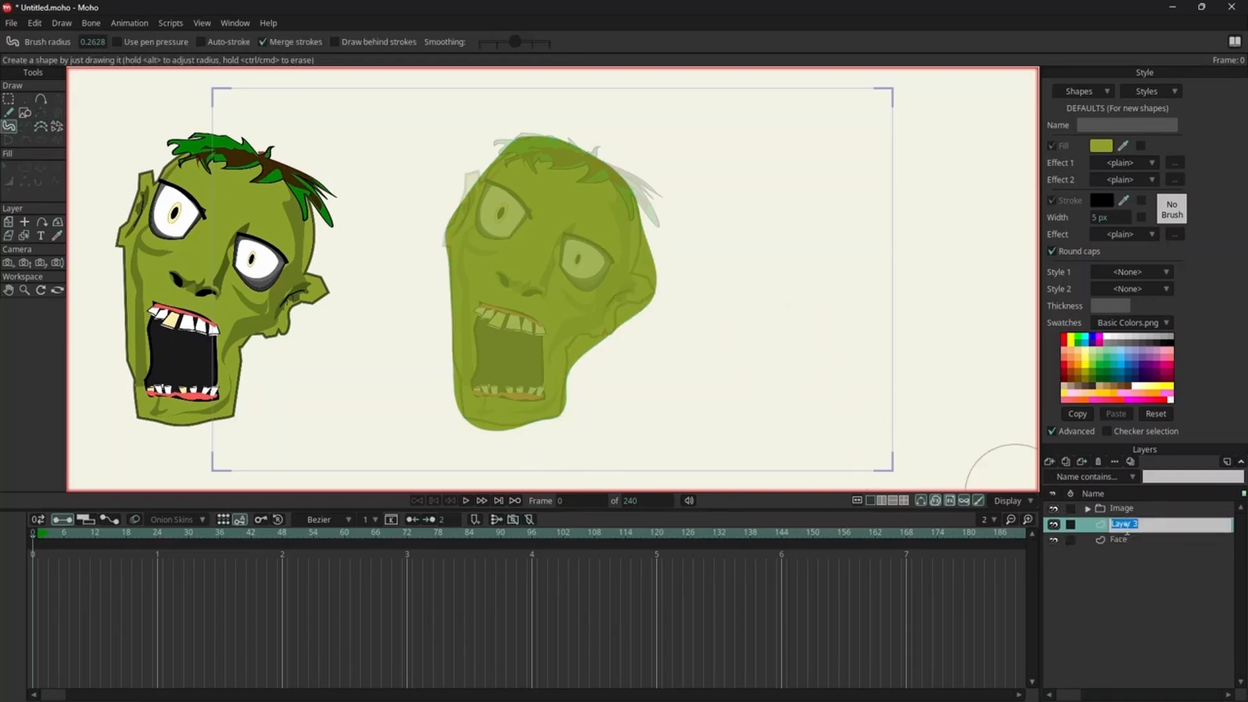
type("Mouth")
key("Return")
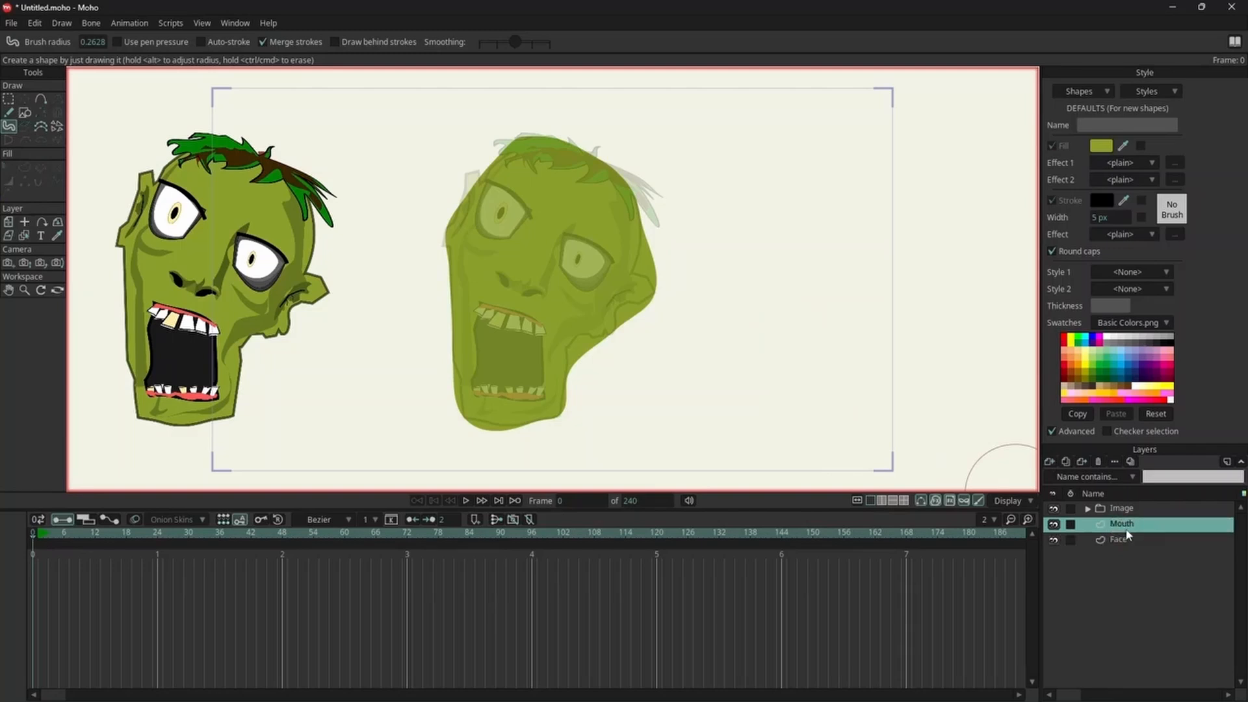
Sample the reference mouth's black as the fill and paint the open mouth over the faded image with brush radius 0.1494.
left_click(1128, 148)
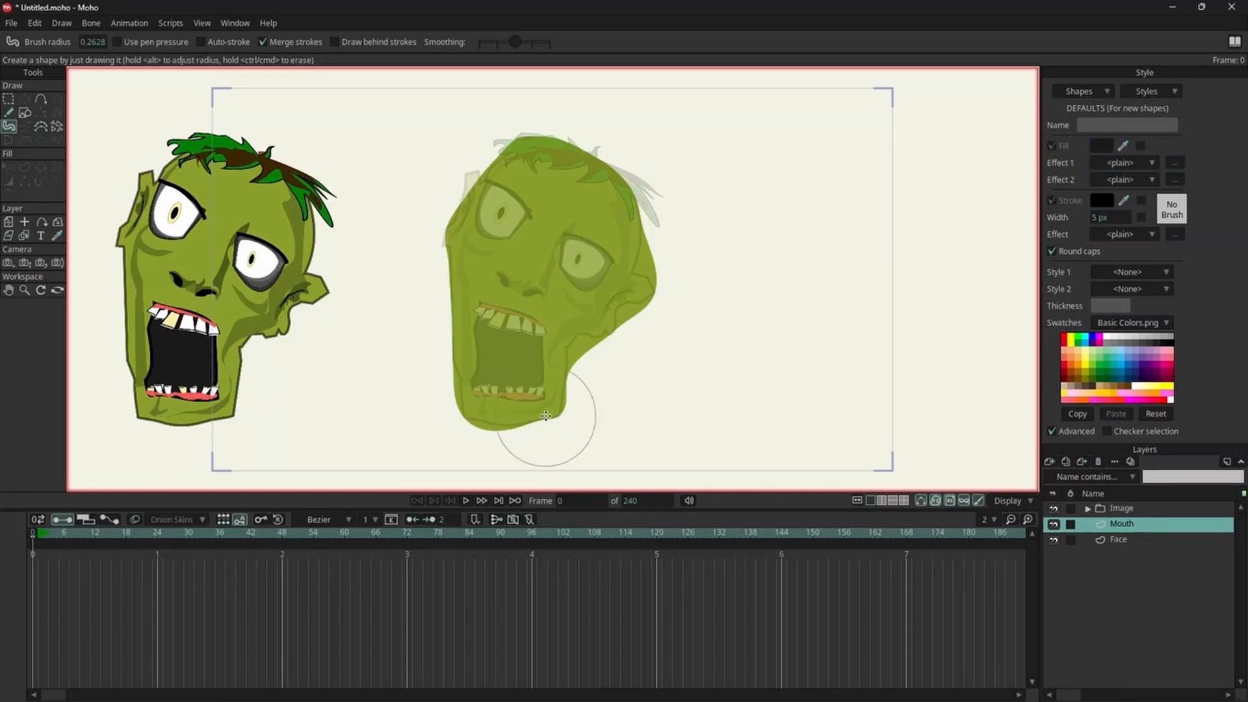
mouse_move(778, 343)
left_mouse_down("alt")
mouse_move(742, 343)
mouse_move(767, 357)
left_mouse_up("alt")
mouse_move(492, 319)
left_mouse_down()
mouse_move(529, 339)
mouse_move(530, 370)
mouse_move(496, 379)
mouse_move(489, 335)
left_mouse_up()
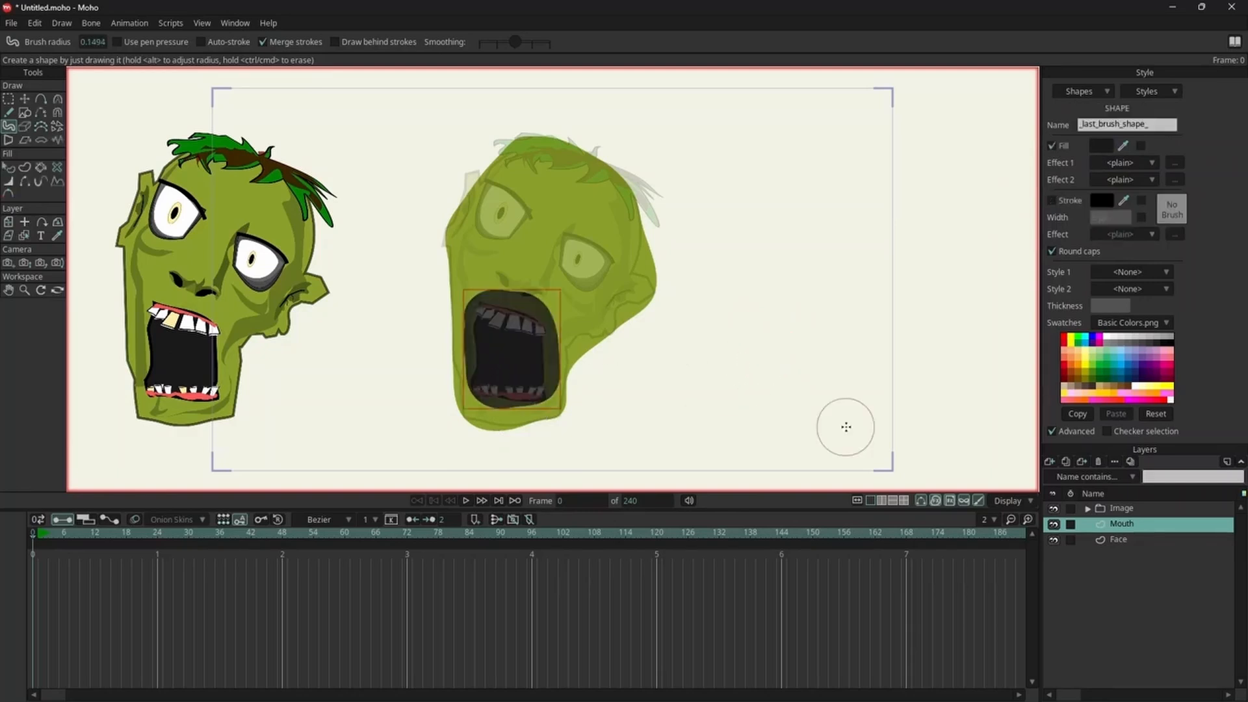
Reshape the black mouth outline to follow the faded mouth using the Magnet tool with Selected points only off.
key("x")
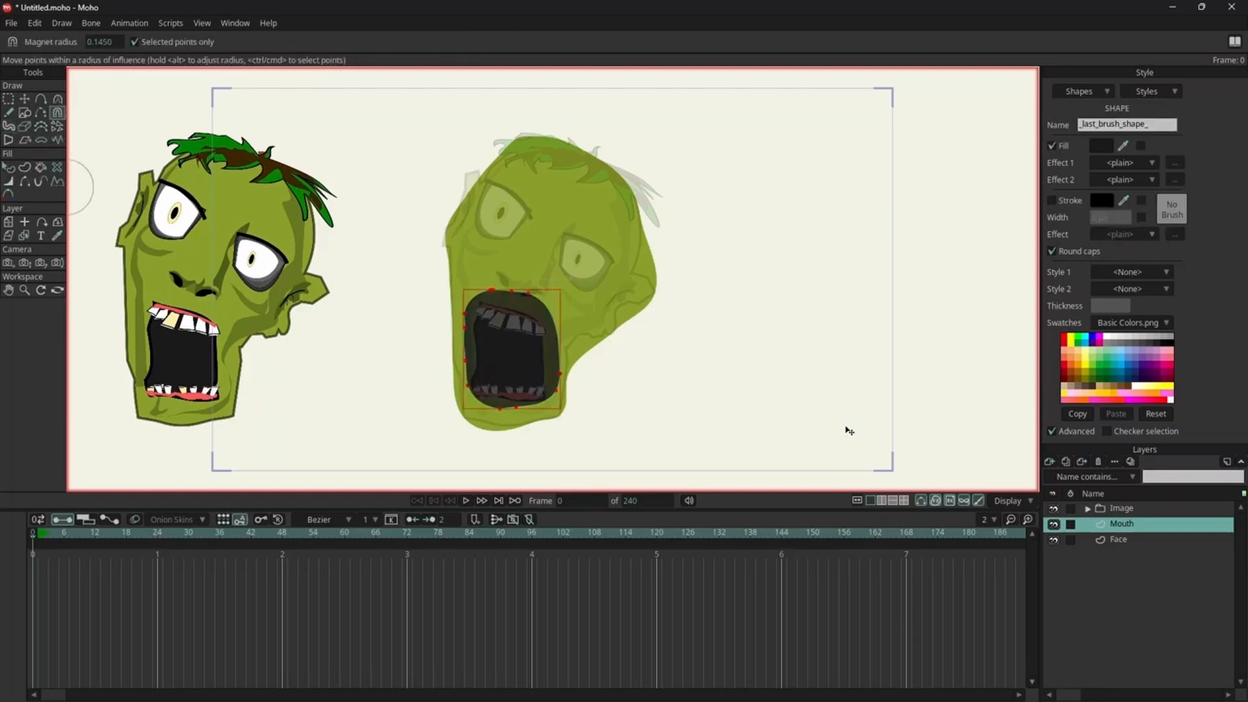
left_click(134, 44)
mouse_move(490, 291)
left_mouse_down()
mouse_move(485, 302)
mouse_move(525, 312)
mouse_move(546, 339)
left_mouse_up()
left_click_drag(557, 392, 518, 400)
left_click_drag(498, 408, 494, 399)
left_click_drag(464, 360, 474, 332)
left_click_drag(468, 310, 473, 315)
left_click_drag(484, 298, 486, 303)
Add a layer named Teeth and draw a white rectangle with a black stroke over the wide middle tooth in the upper row.
key("Return")
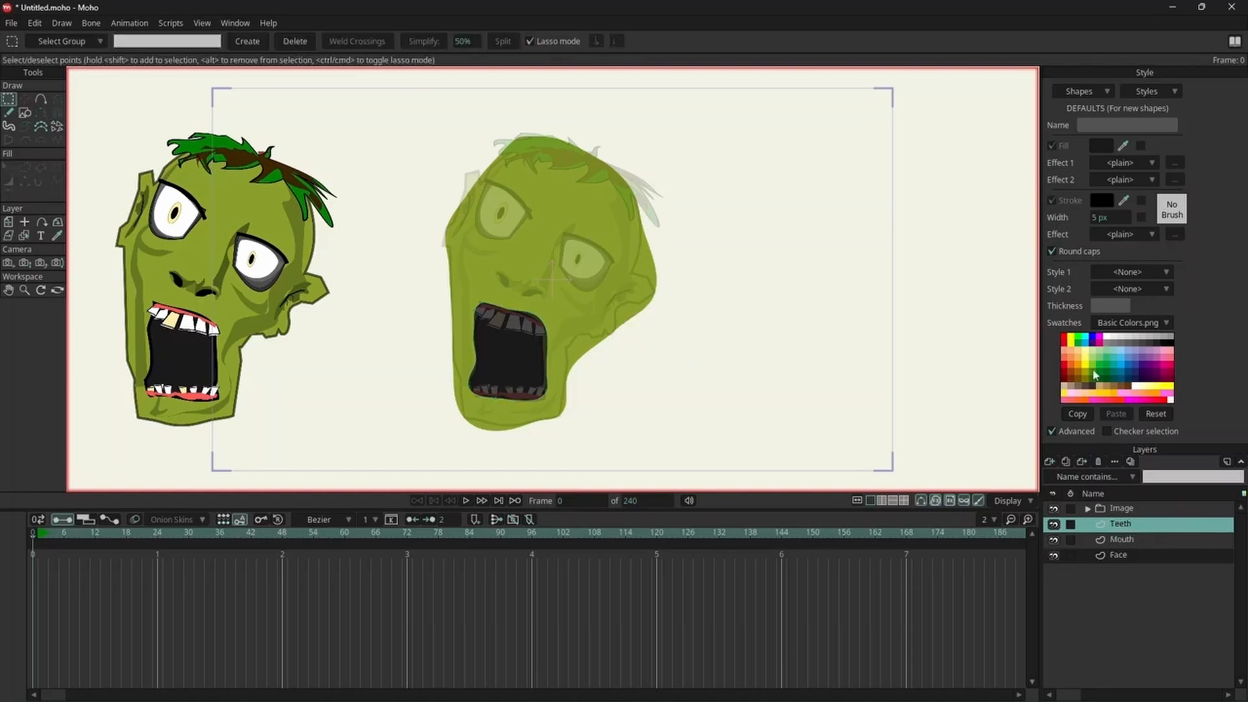
key("r")
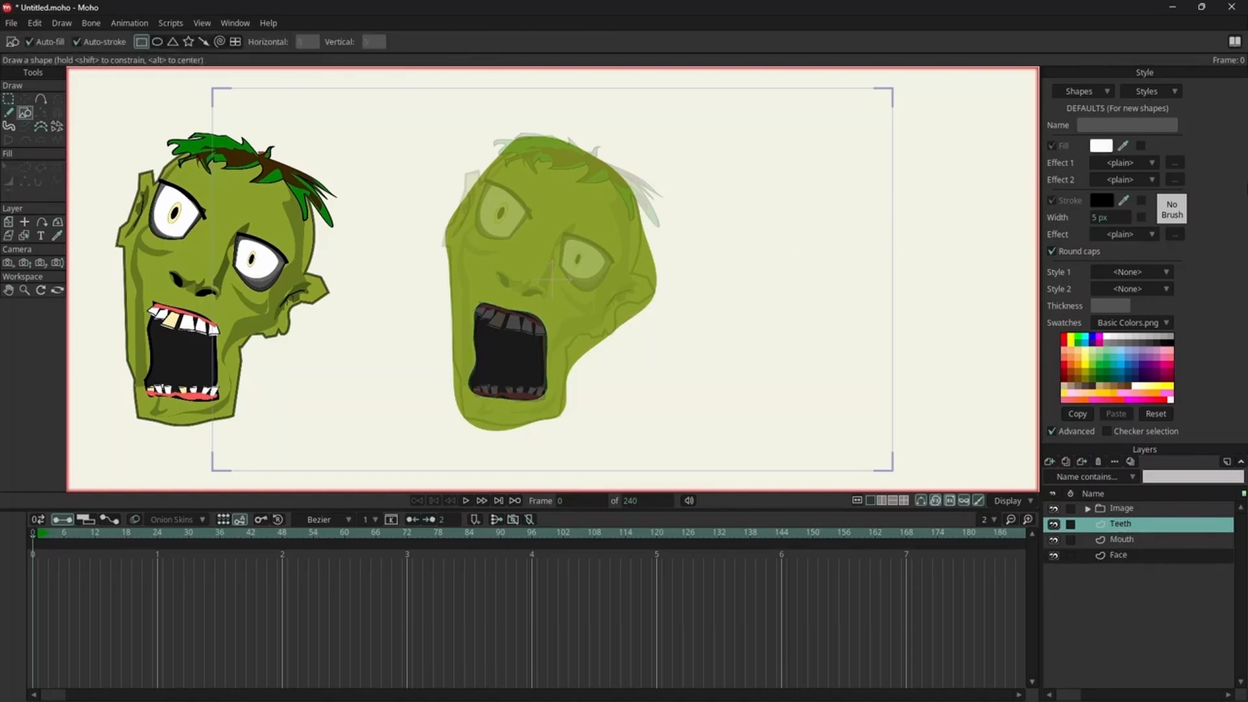
scroll(537, 367, "up", 5)
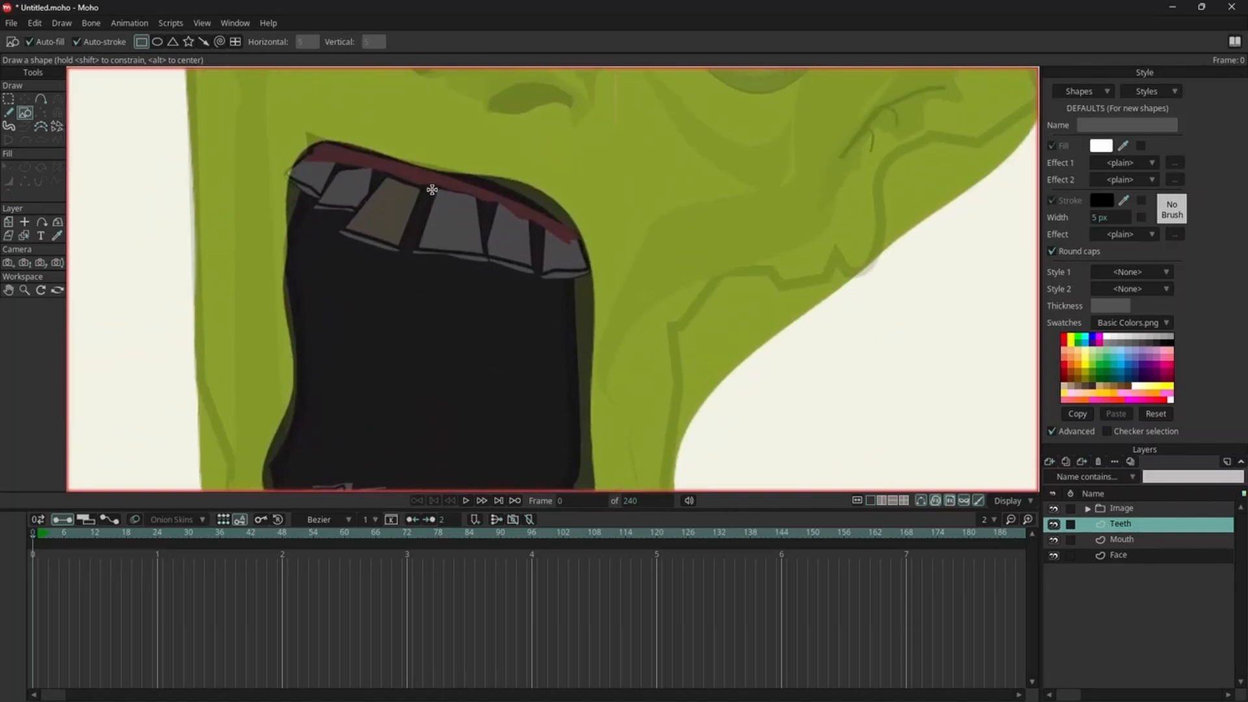
left_click_drag(432, 189, 480, 259)
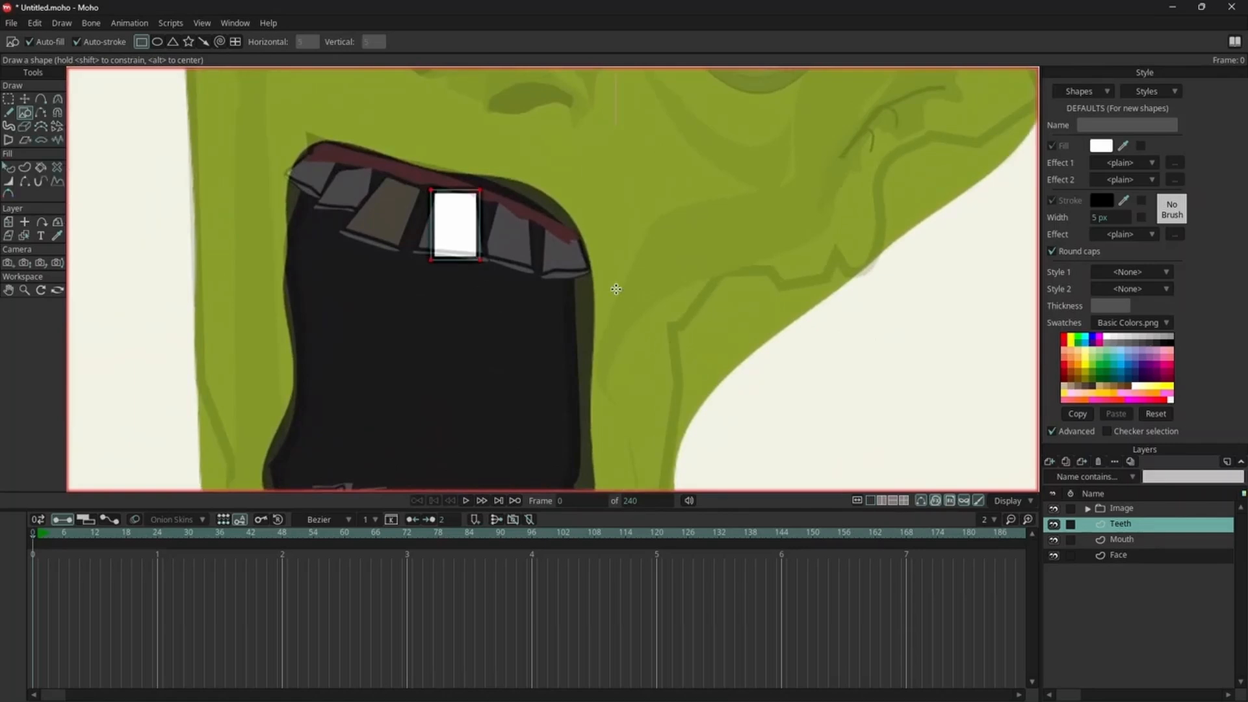
Copy the white tooth rectangle and place the pasted copy over the neighbouring yellowish tooth.
left_click(24, 101)
left_click(35, 22)
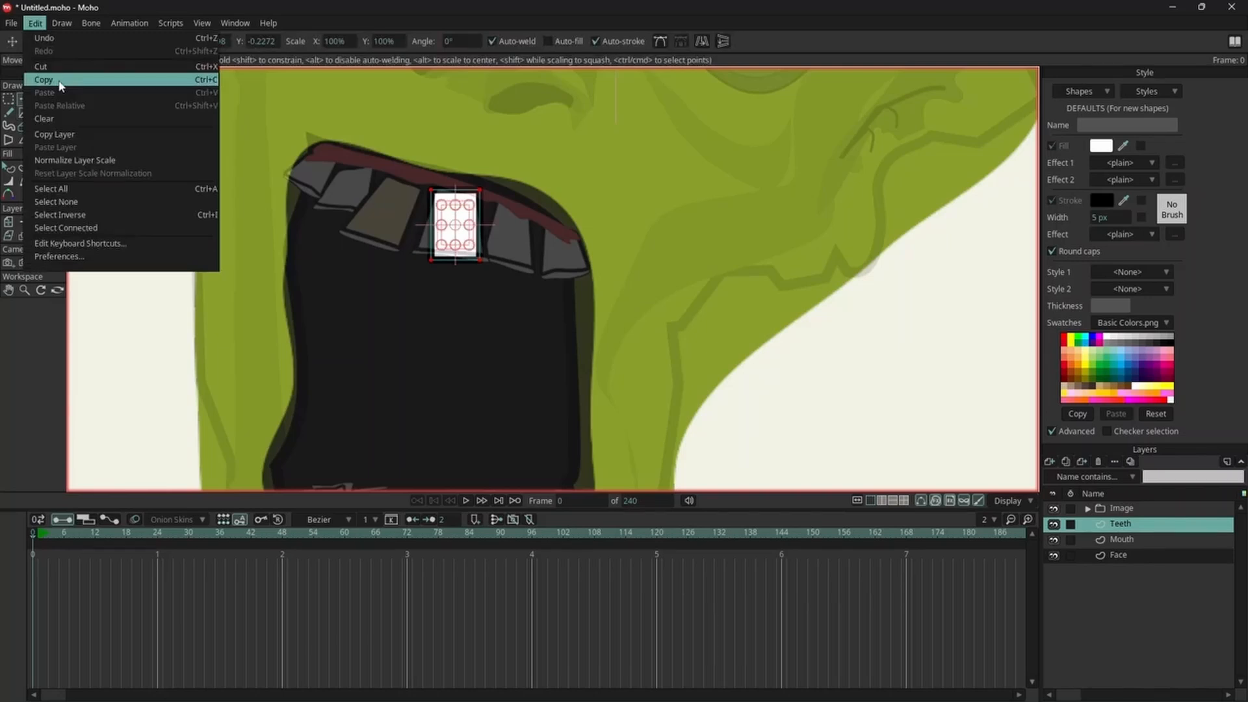
left_click(59, 85)
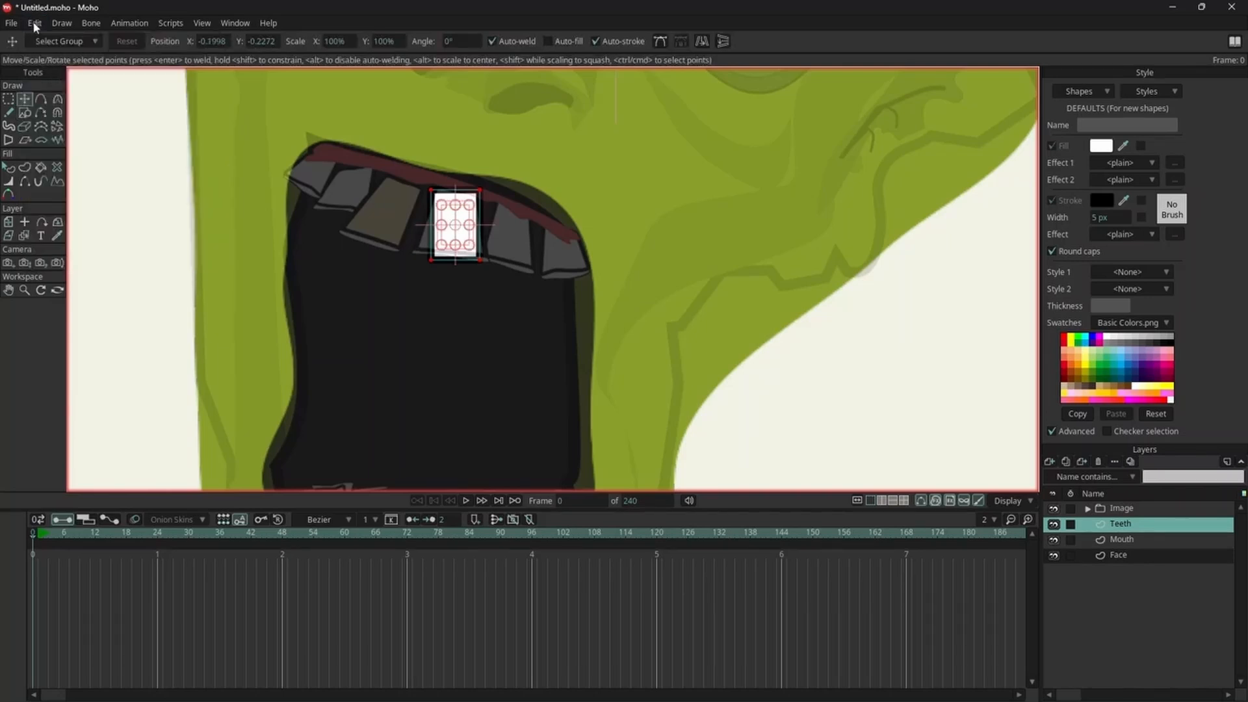
left_click(36, 23)
left_click(44, 93)
left_click_drag(445, 221, 388, 218)
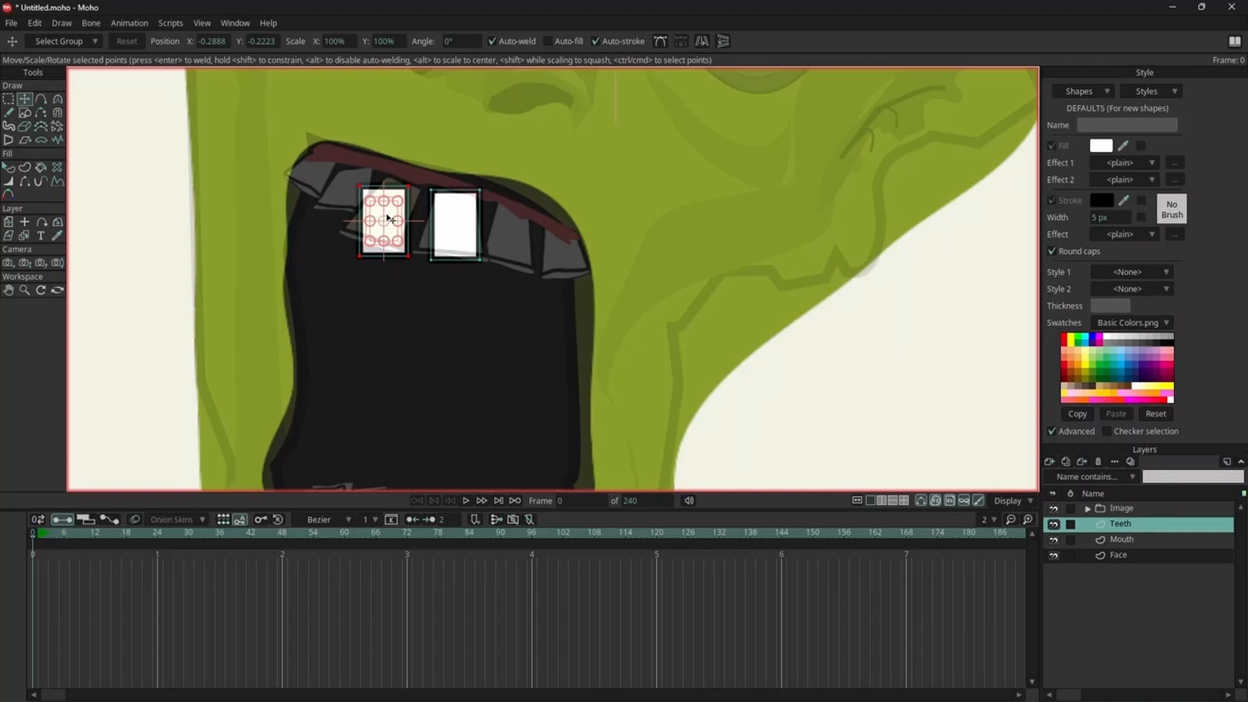
Duplicate the tooth rectangle four more times and place the copies over the remaining upper teeth.
key("ctrl+d")
left_click_drag(388, 218, 305, 185)
key("ctrl+d")
key("ctrl+c")
key("ctrl+v")
key("ctrl+c")
key("ctrl+v")
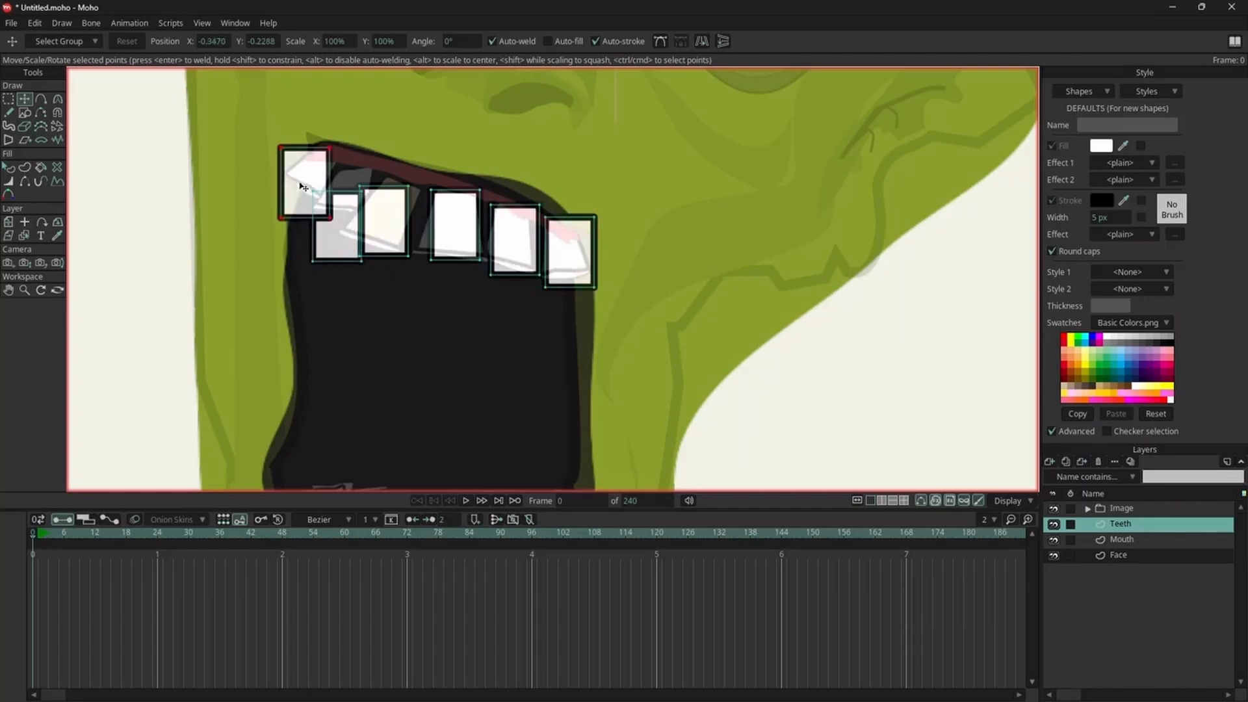
Shape the middle tooth's corners to the reference using the Magnet tool with radius 0.1133 and Selected points only on.
left_click_drag(632, 416, 641, 459)
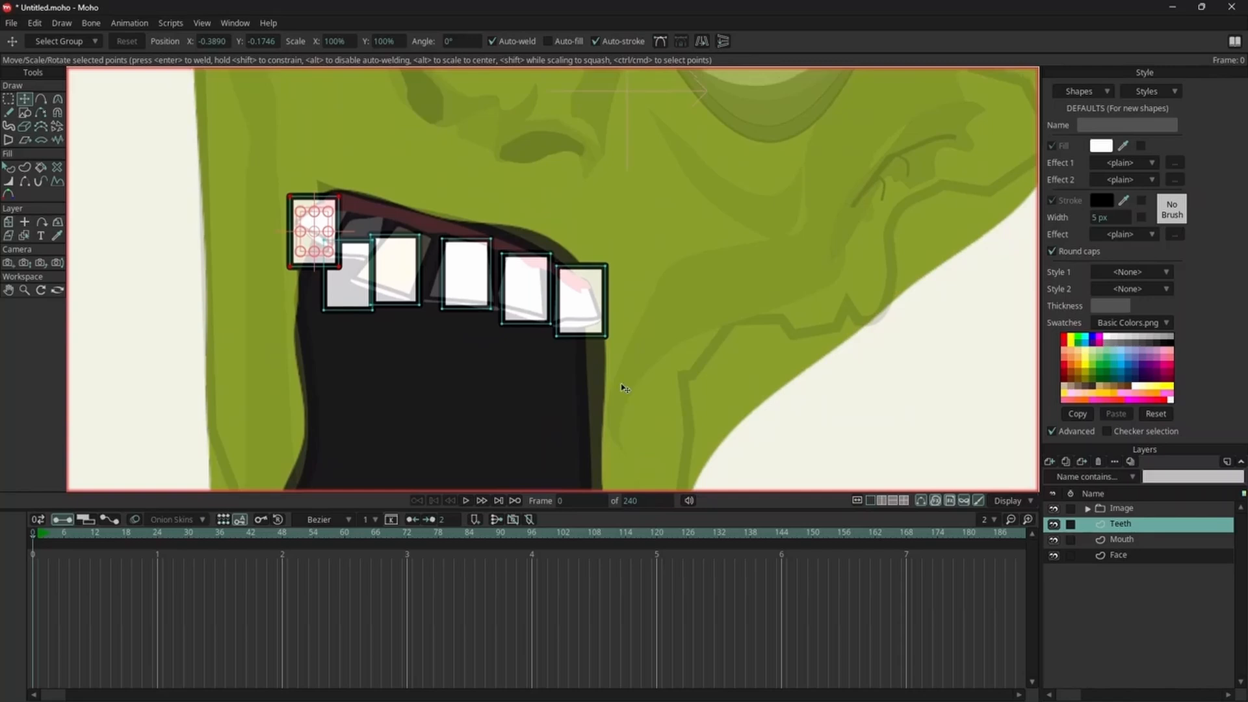
key("x")
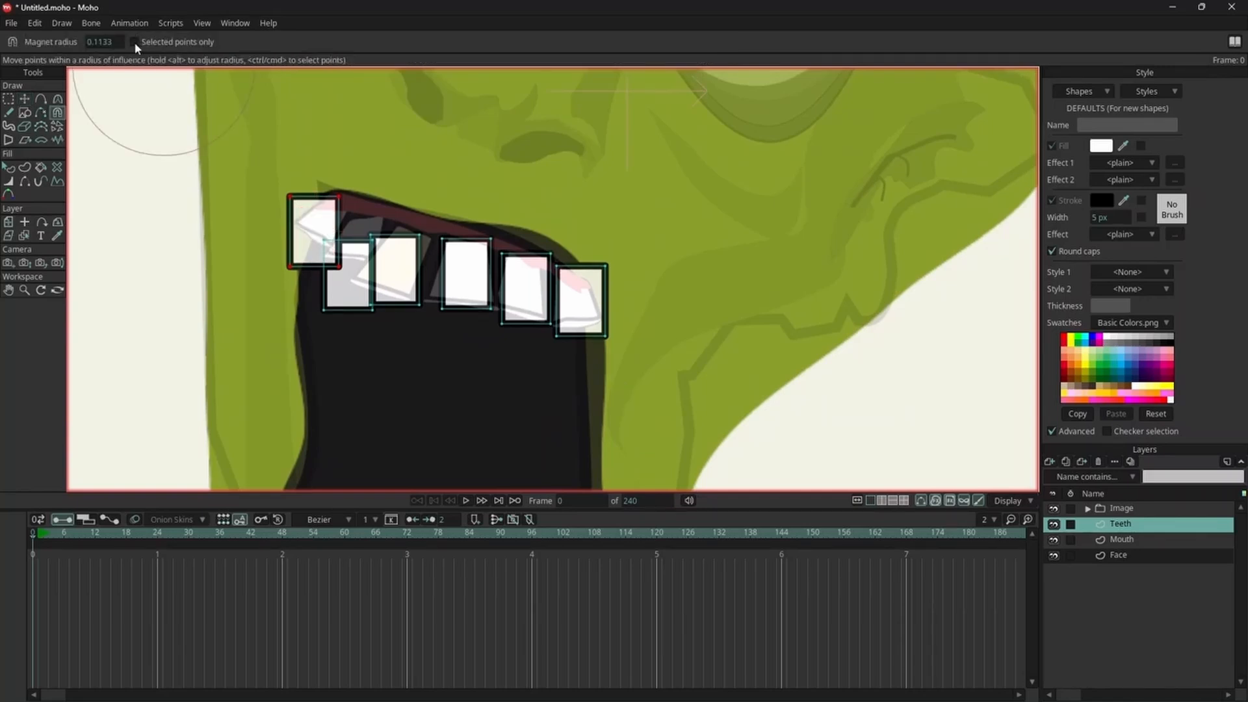
left_click(134, 43)
left_click_drag(442, 309, 495, 308)
left_click_drag(491, 238, 448, 238)
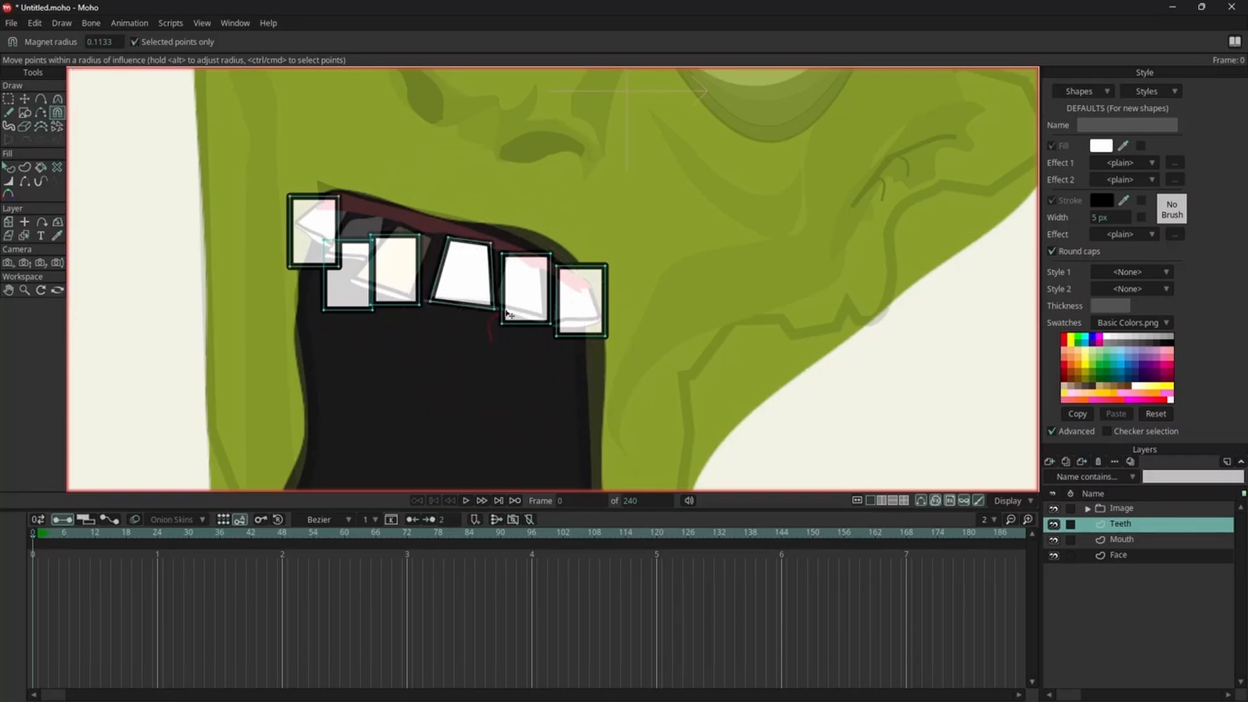
Move the corners of the two teeth to the right of the middle tooth to match the faded teeth.
left_click_drag(503, 325, 544, 321)
left_click_drag(550, 255, 592, 281)
left_click_drag(607, 336, 602, 321)
left_click_drag(557, 336, 555, 325)
Move the corners of the three teeth to the left of the middle tooth to match the slanted faded teeth.
left_click_drag(419, 236, 430, 236)
left_click_drag(371, 236, 397, 223)
left_click_drag(371, 305, 408, 298)
left_click_drag(289, 195, 331, 187)
left_click_drag(338, 266, 296, 224)
left_click_drag(373, 241, 349, 208)
left_click_drag(324, 310, 327, 258)
left_click_drag(373, 310, 375, 259)
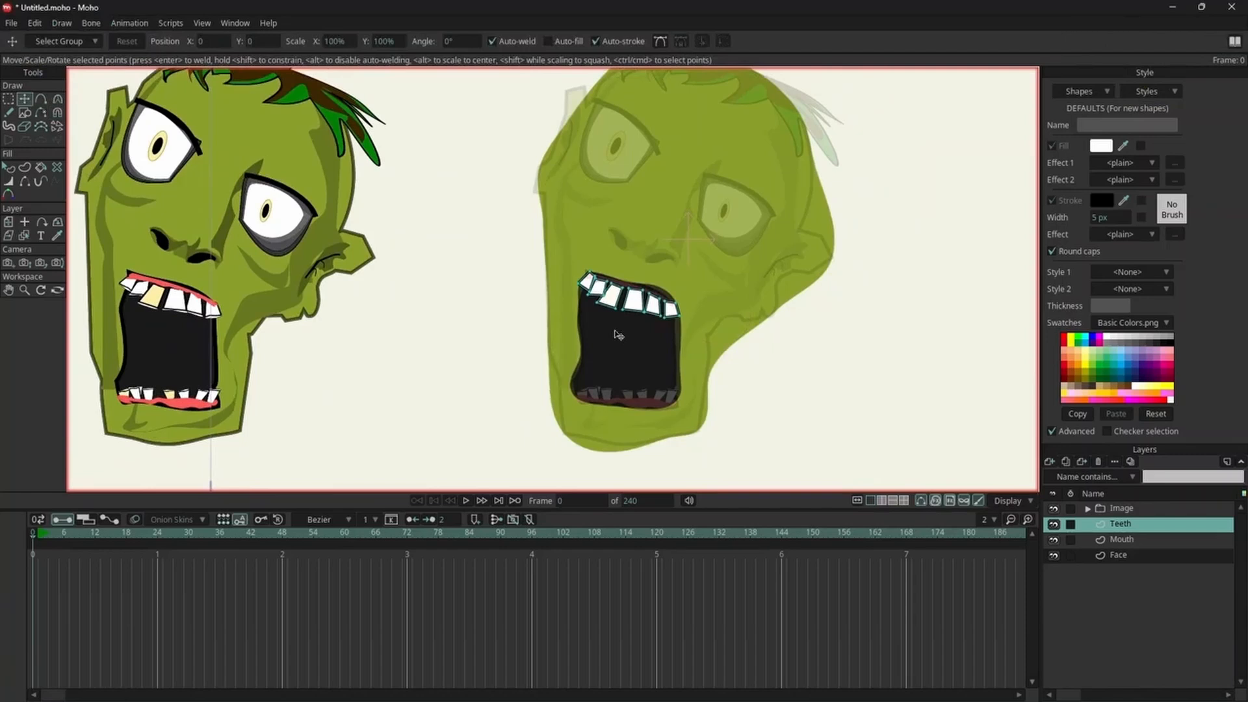
Select the third upper tooth's shape and fill it with the pale yellow sampled from the reference tooth.
left_click(12, 174)
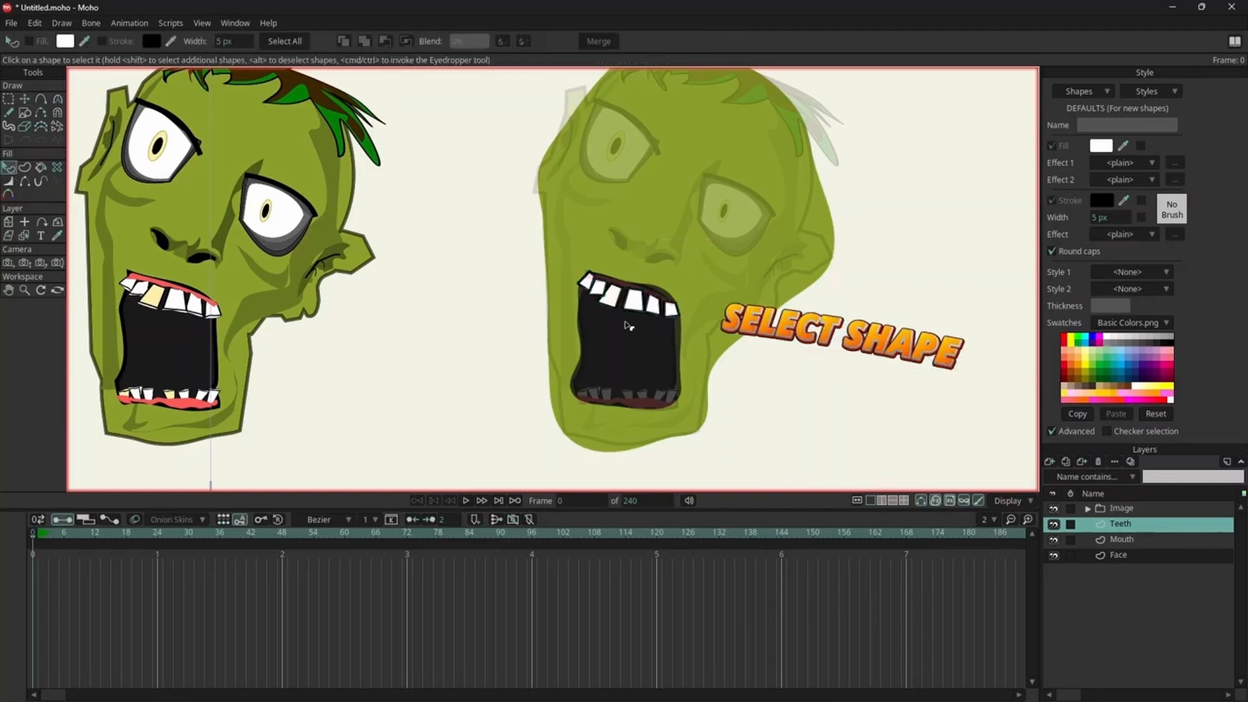
left_click(618, 304)
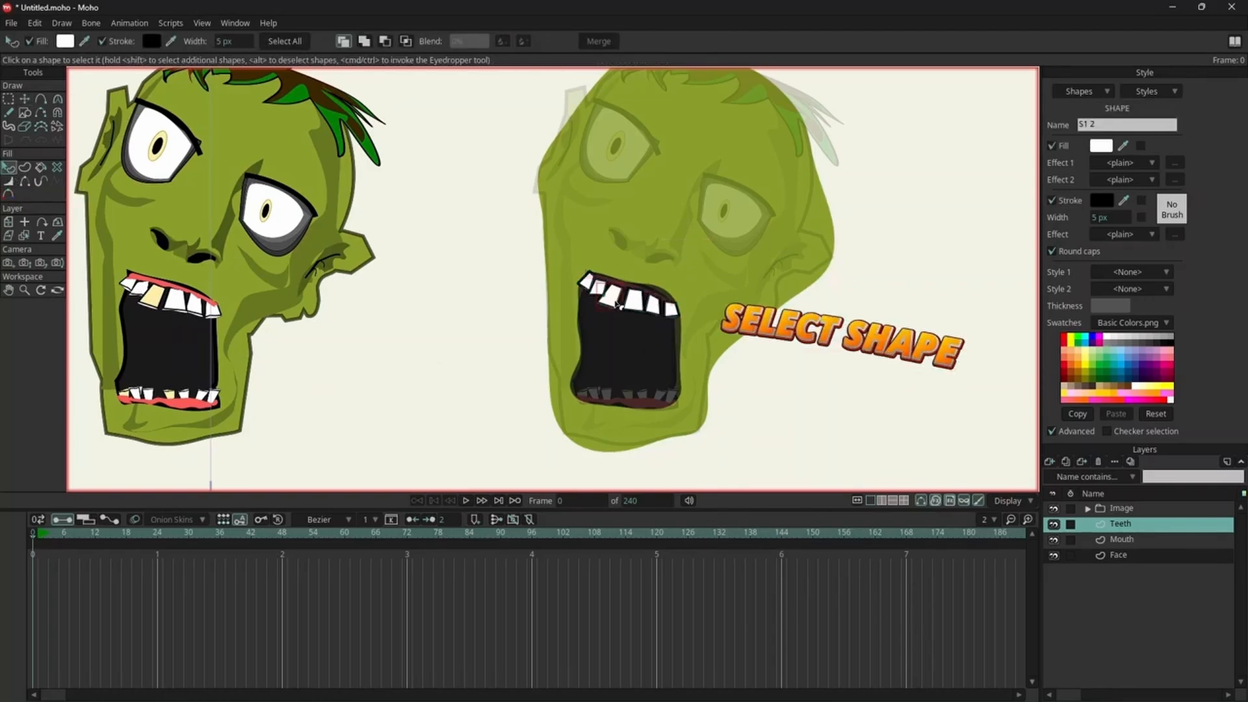
left_click(150, 295, "ctrl")
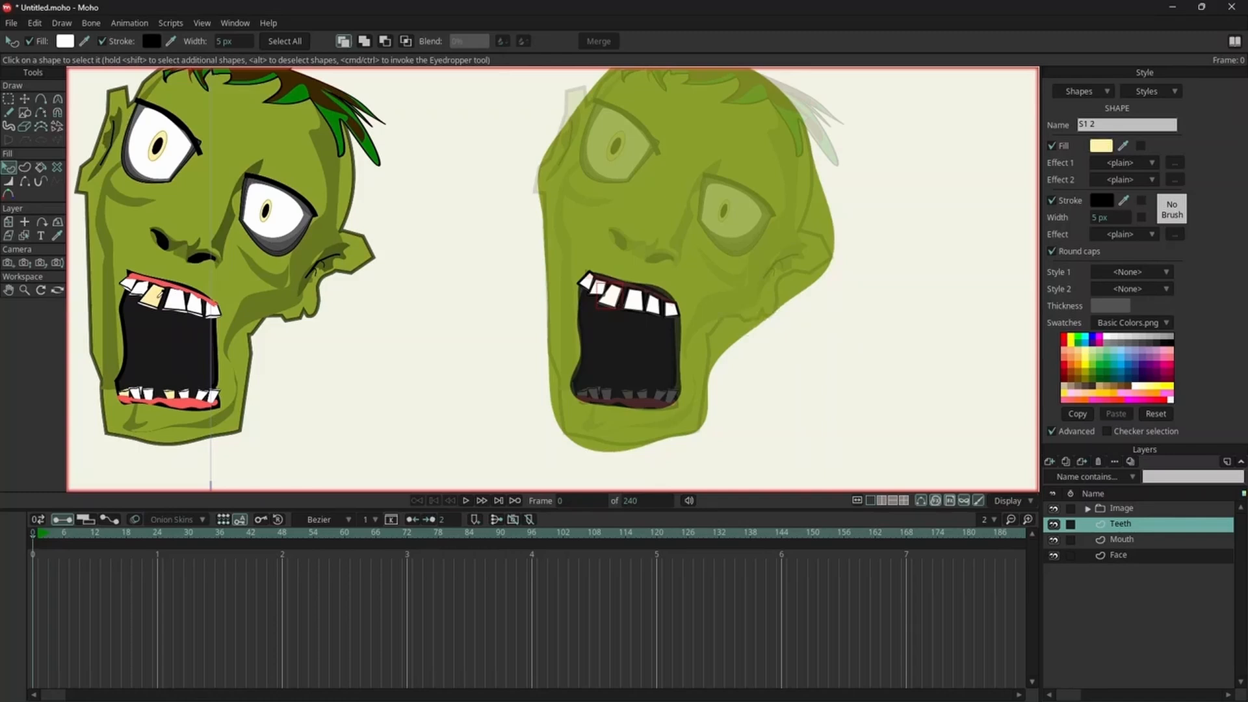
left_click(156, 292, "ctrl")
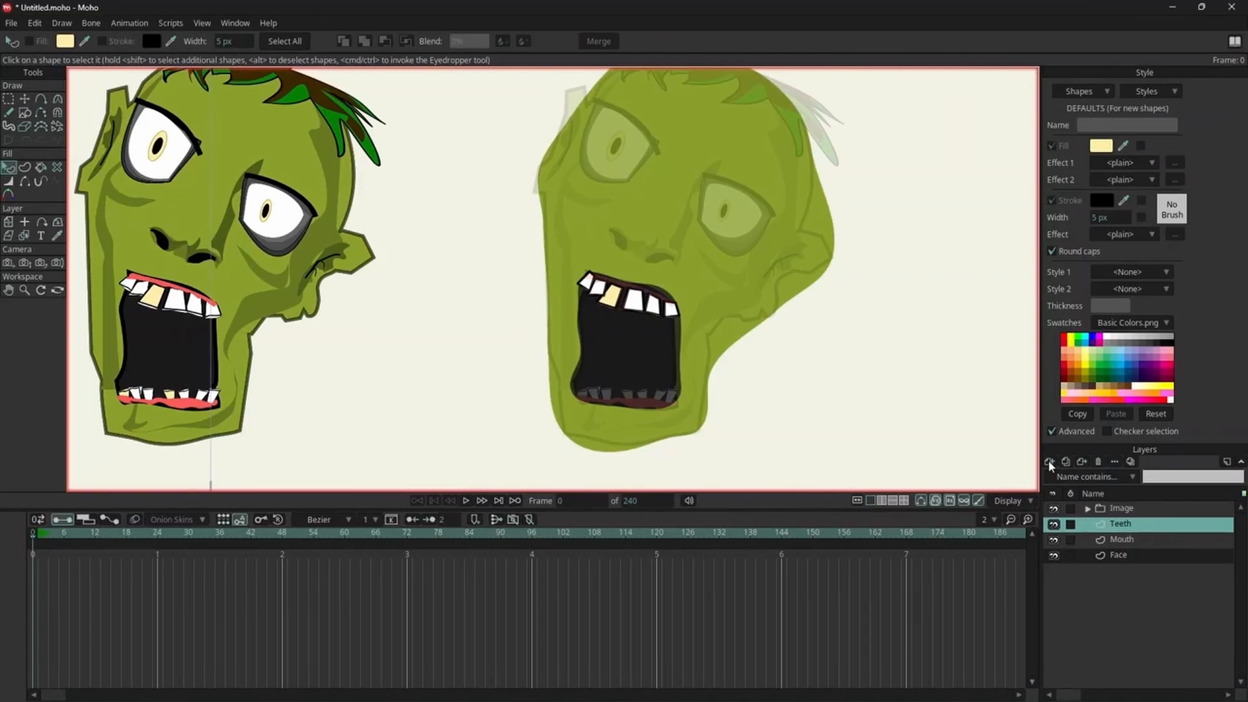
Add a vector layer named Gum above the Teeth layer.
left_click(1050, 463)
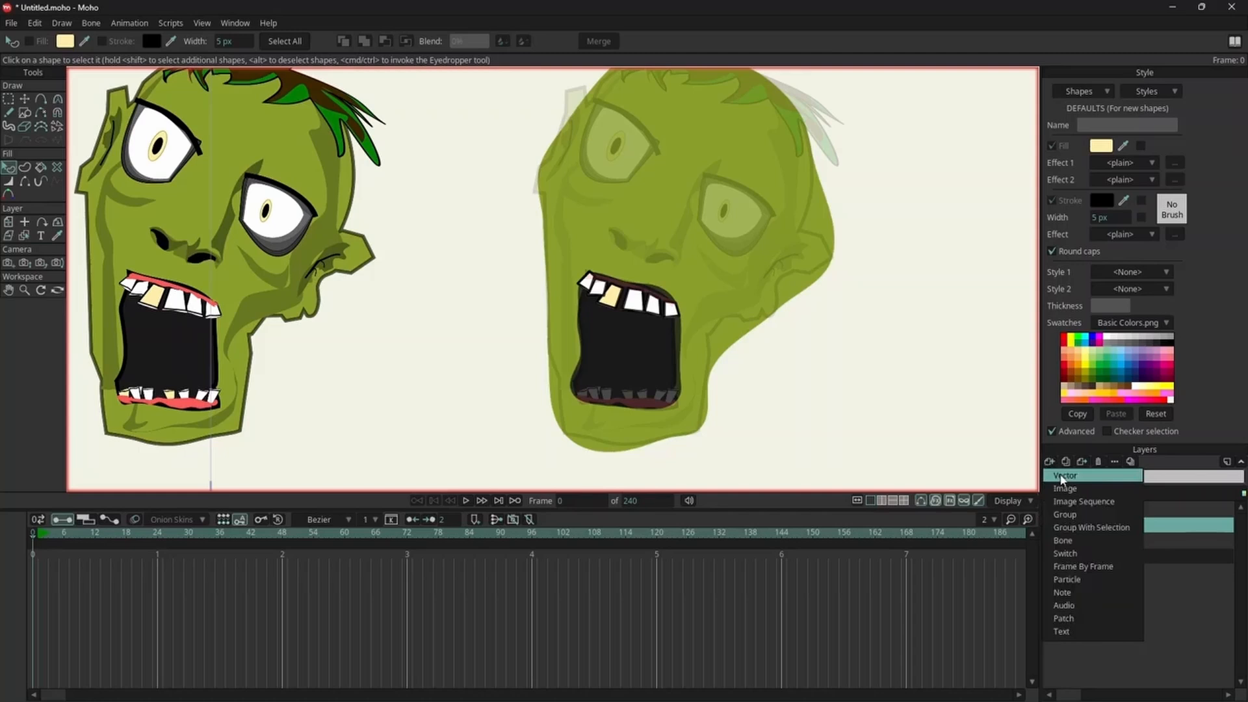
left_click(1063, 476)
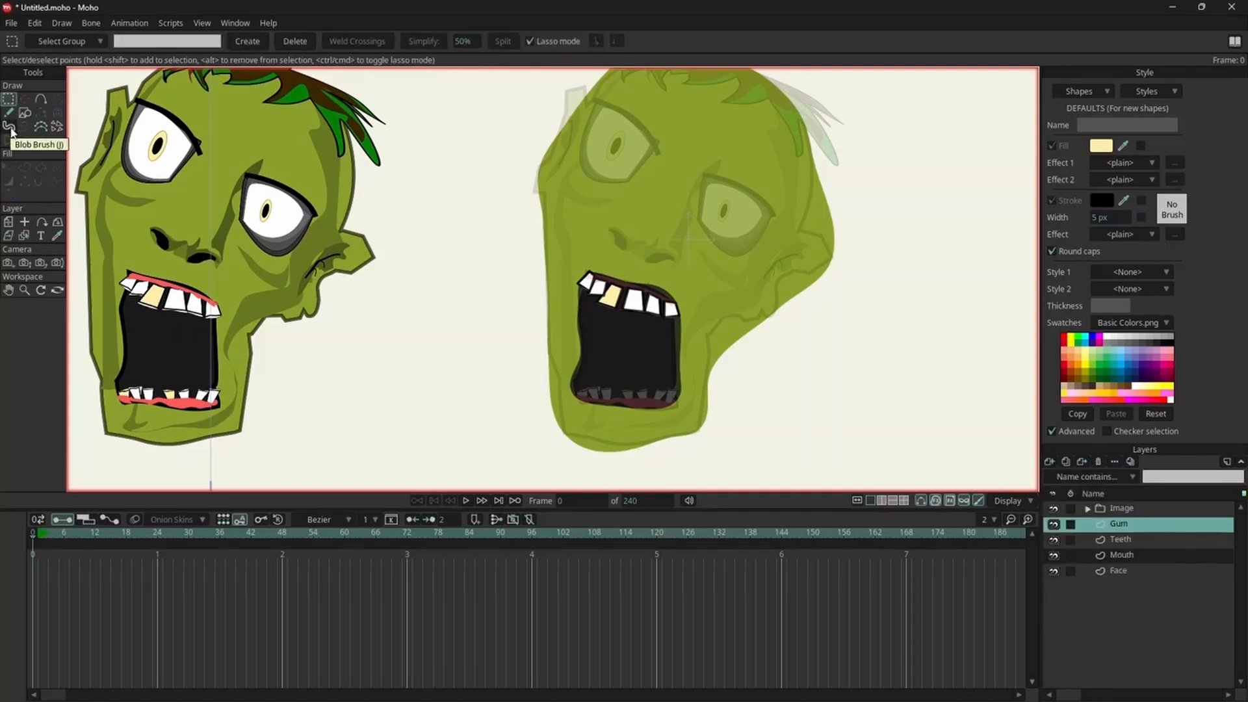
Sample the reference gum's red as the blob brush fill and paint a strip along the upper teeth with brush radius 0.0444.
left_click(10, 130)
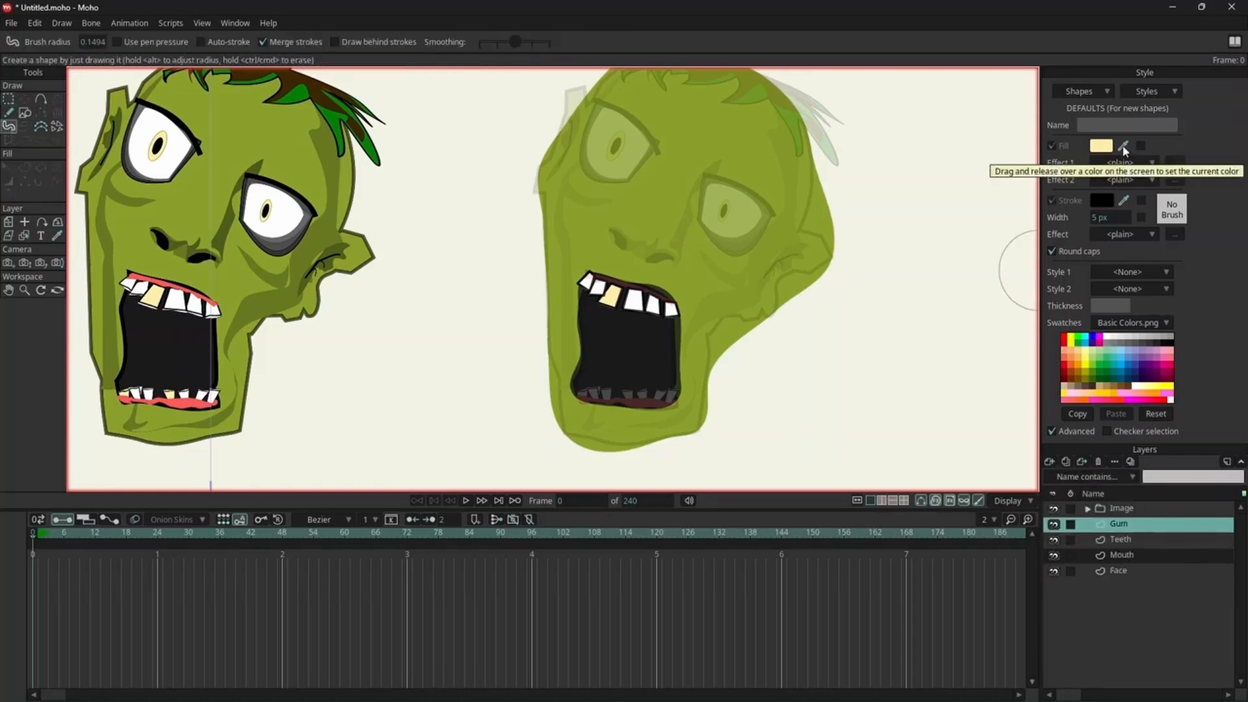
left_click_drag(1124, 150, 171, 279)
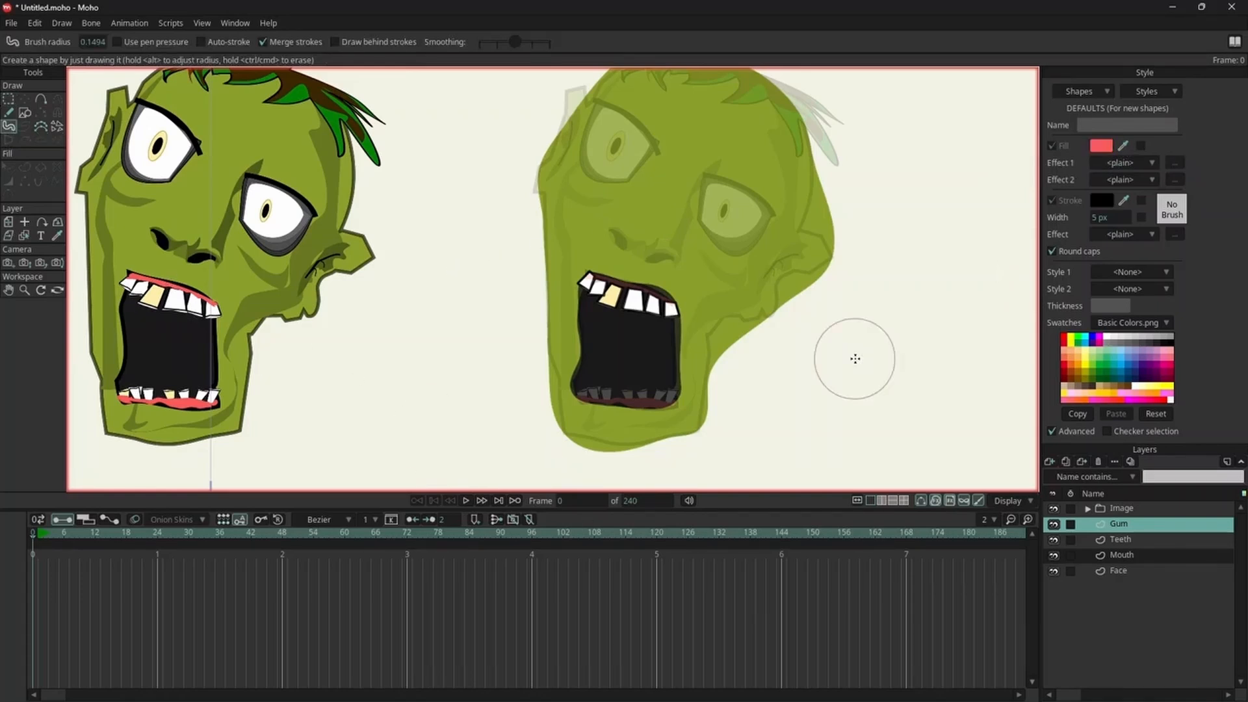
mouse_move(855, 357)
left_mouse_down()
mouse_move(832, 357)
mouse_move(847, 342)
mouse_move(901, 344)
left_mouse_up()
left_click_drag(594, 274, 676, 288)
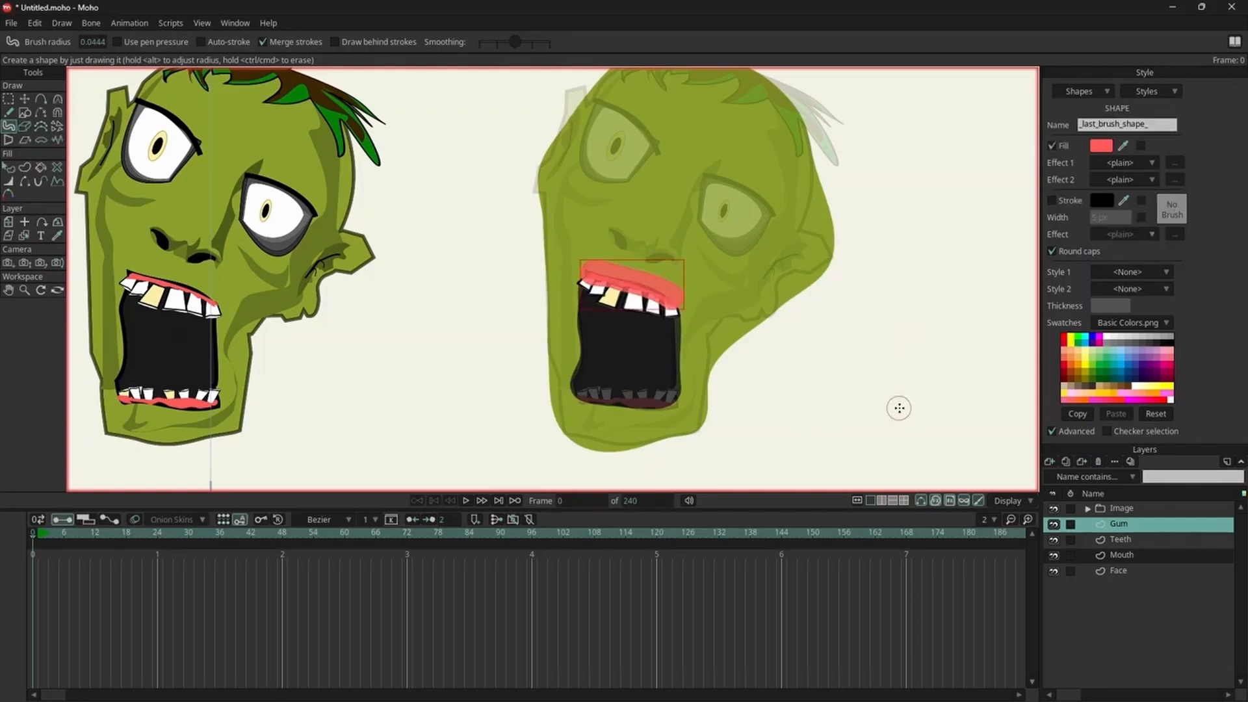
Pull the red gum strip's middle and ends down toward the upper teeth with the Magnet tool at radius 0.1133.
key("x")
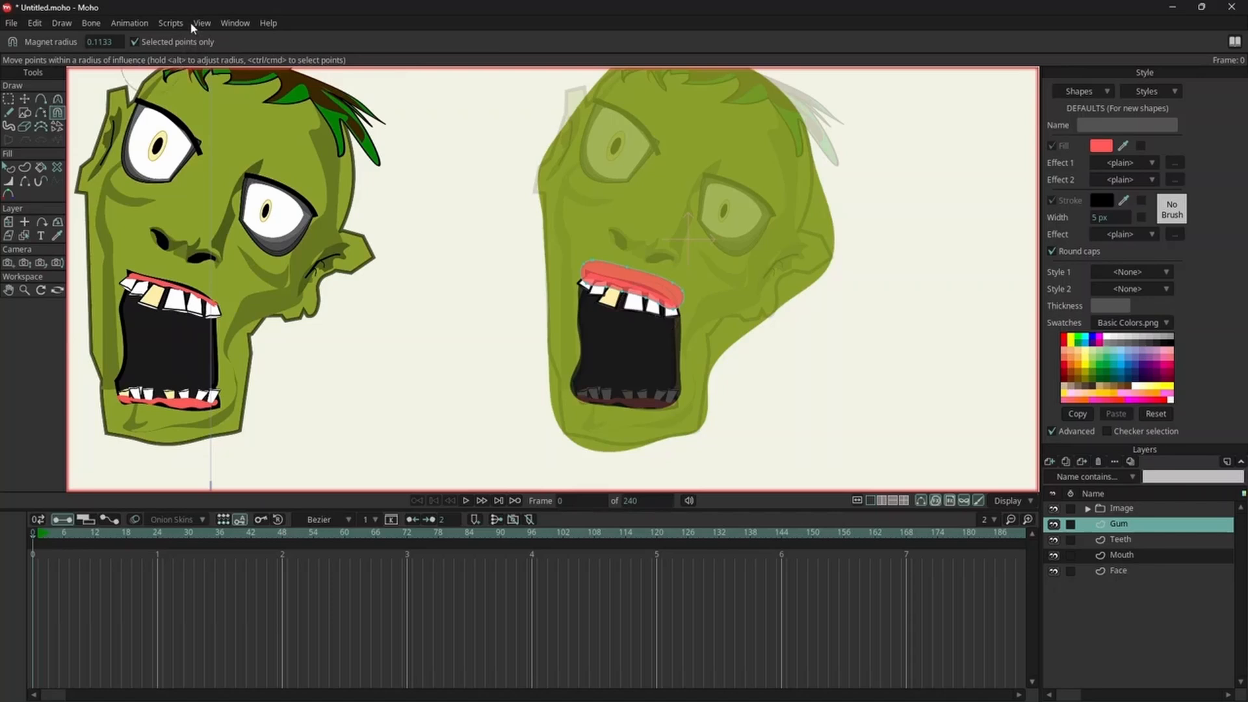
left_click_drag(636, 277, 632, 301)
left_click_drag(596, 264, 595, 278)
left_click_drag(676, 286, 672, 301)
Slim and curve the gum strip's ends and edges so it follows the faded gum line along the upper teeth.
scroll(643, 304, "up", 5)
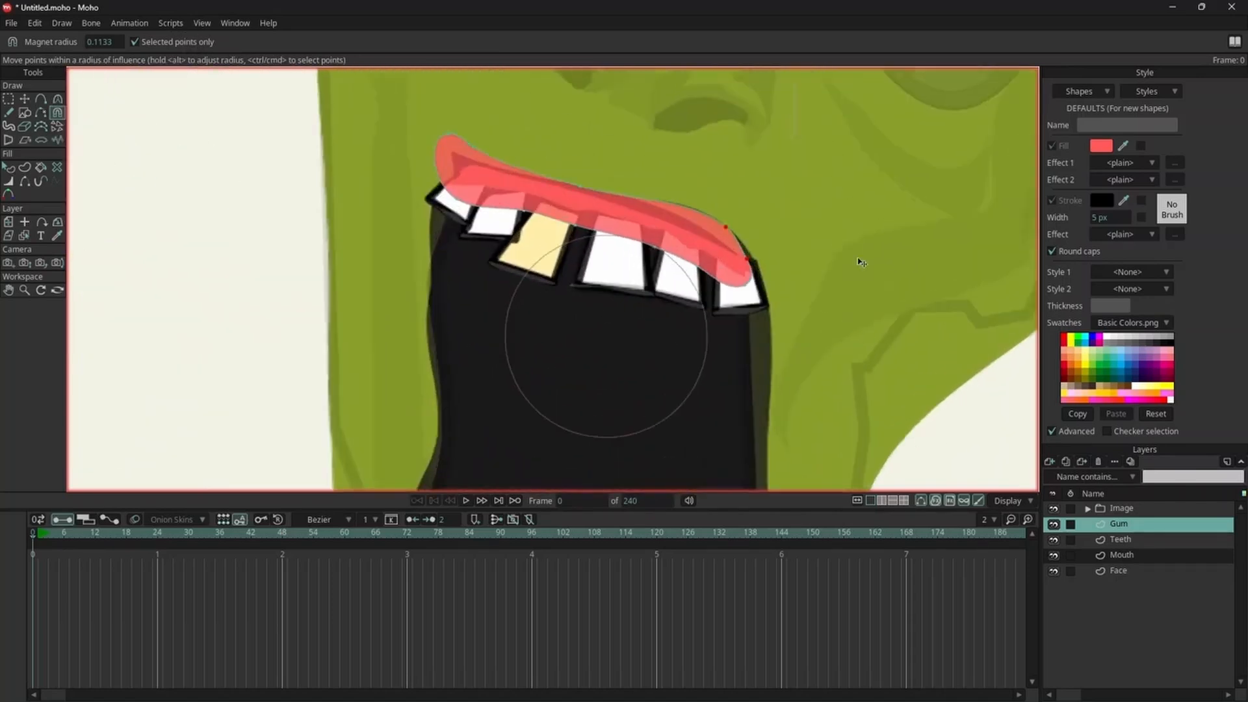
left_click_drag(329, 161, 347, 190)
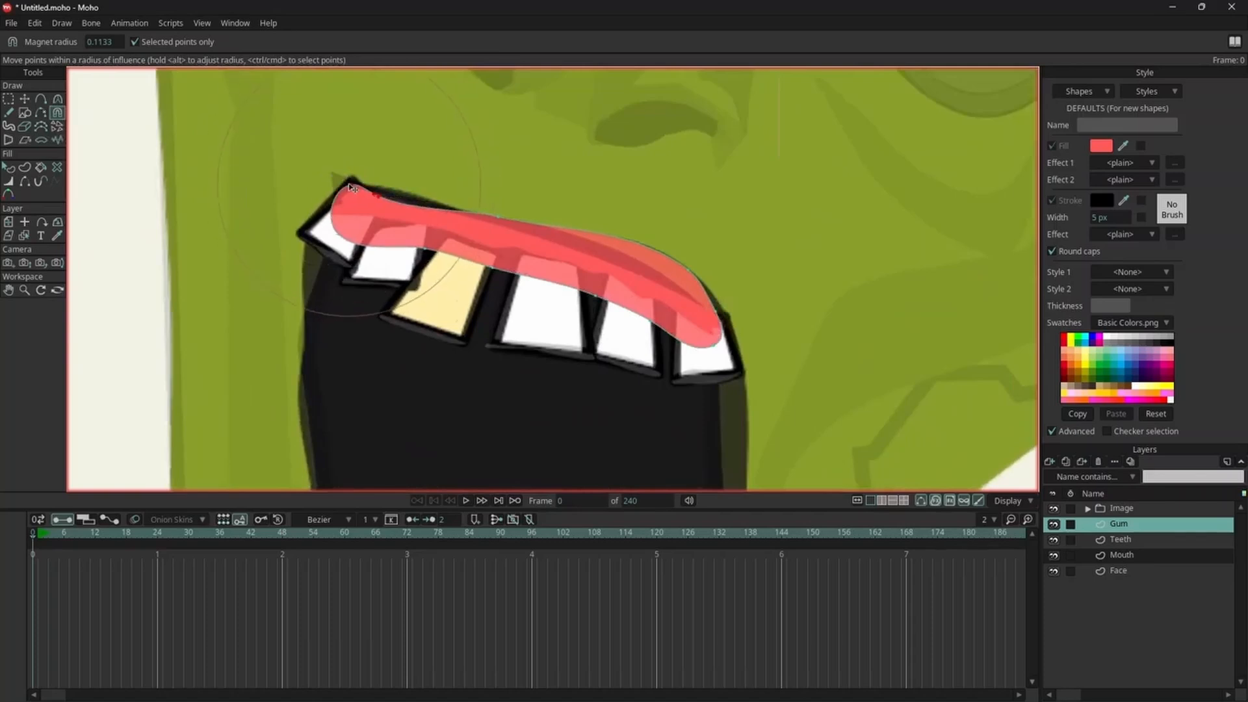
left_click_drag(503, 258, 503, 251)
left_click_drag(596, 297, 606, 280)
mouse_move(709, 349)
left_mouse_down()
mouse_move(662, 314)
mouse_move(681, 287)
left_mouse_up()
left_click_drag(498, 216, 541, 235)
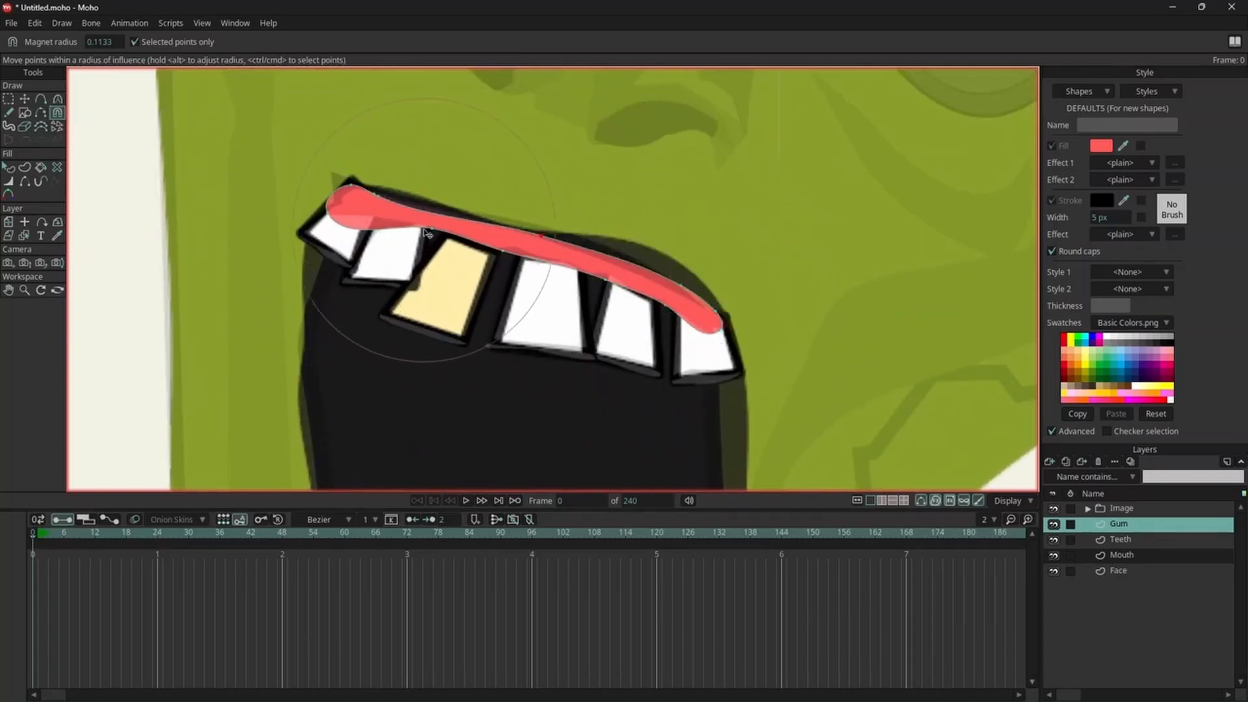
mouse_move(432, 228)
left_mouse_down()
mouse_move(373, 220)
mouse_move(336, 197)
left_mouse_up()
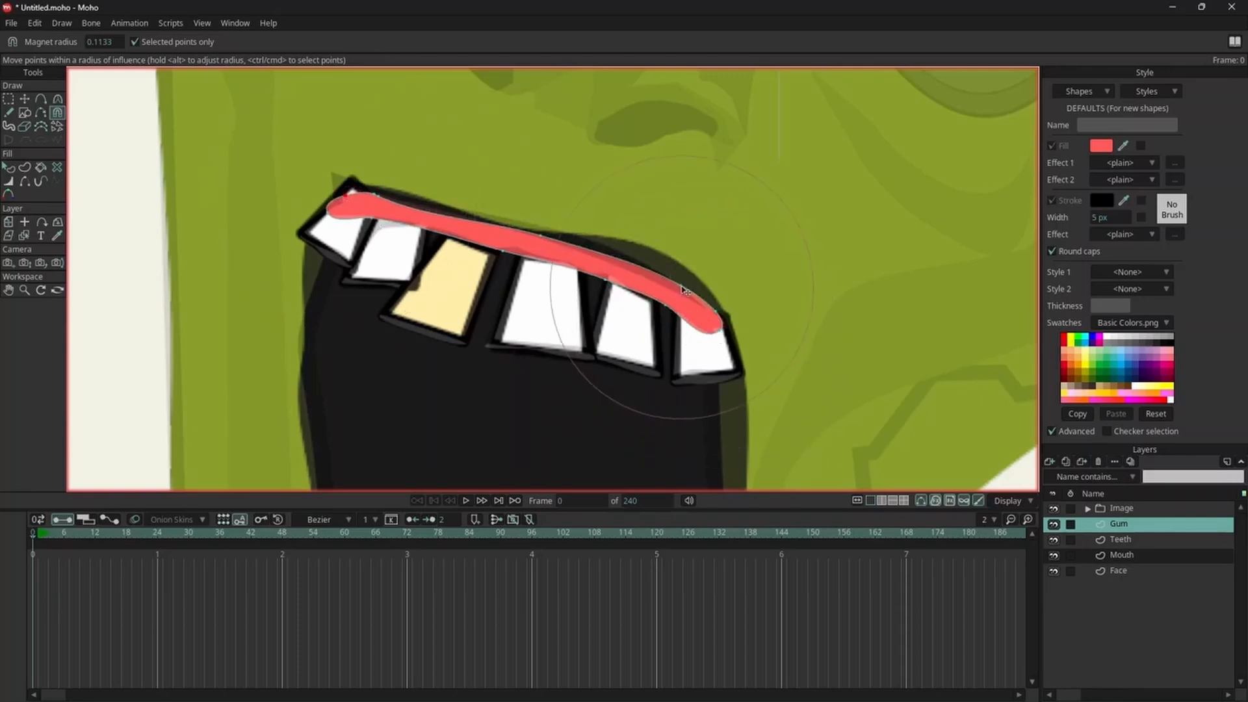
left_click_drag(681, 286, 676, 289)
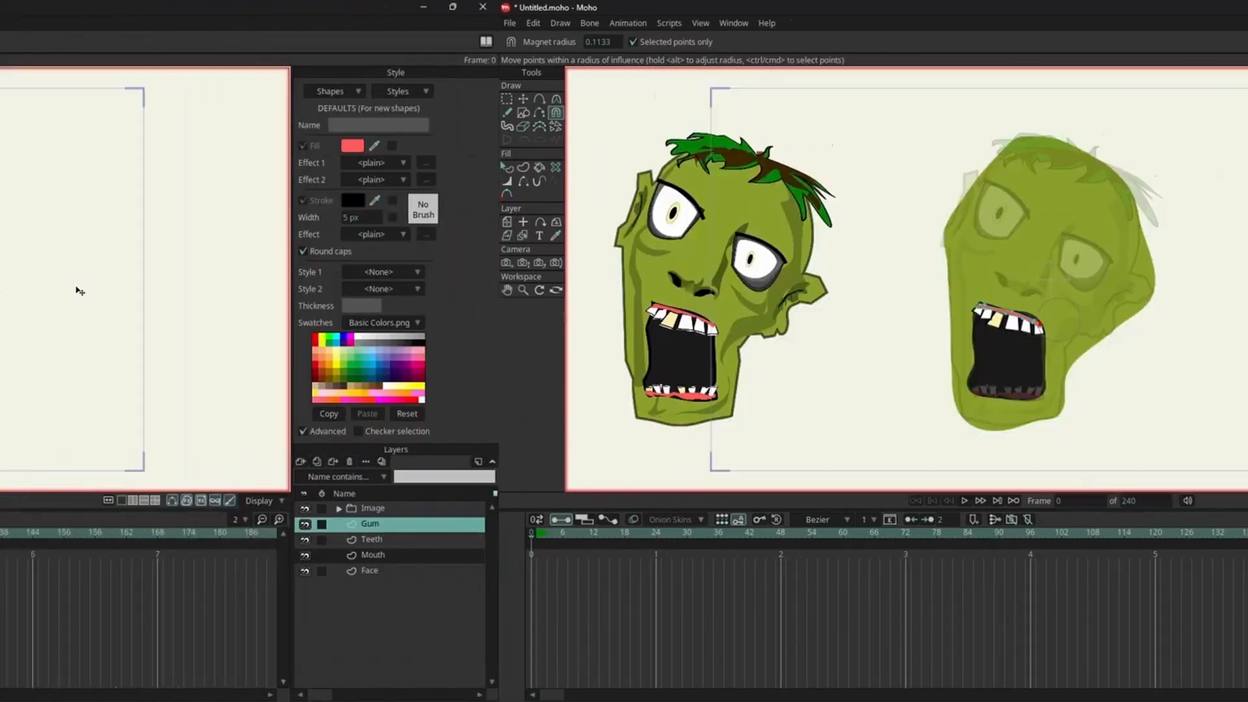
Group the Face, Mouth, Teeth and Gum layers together in a new group layer named Zombie.
left_click(1122, 570)
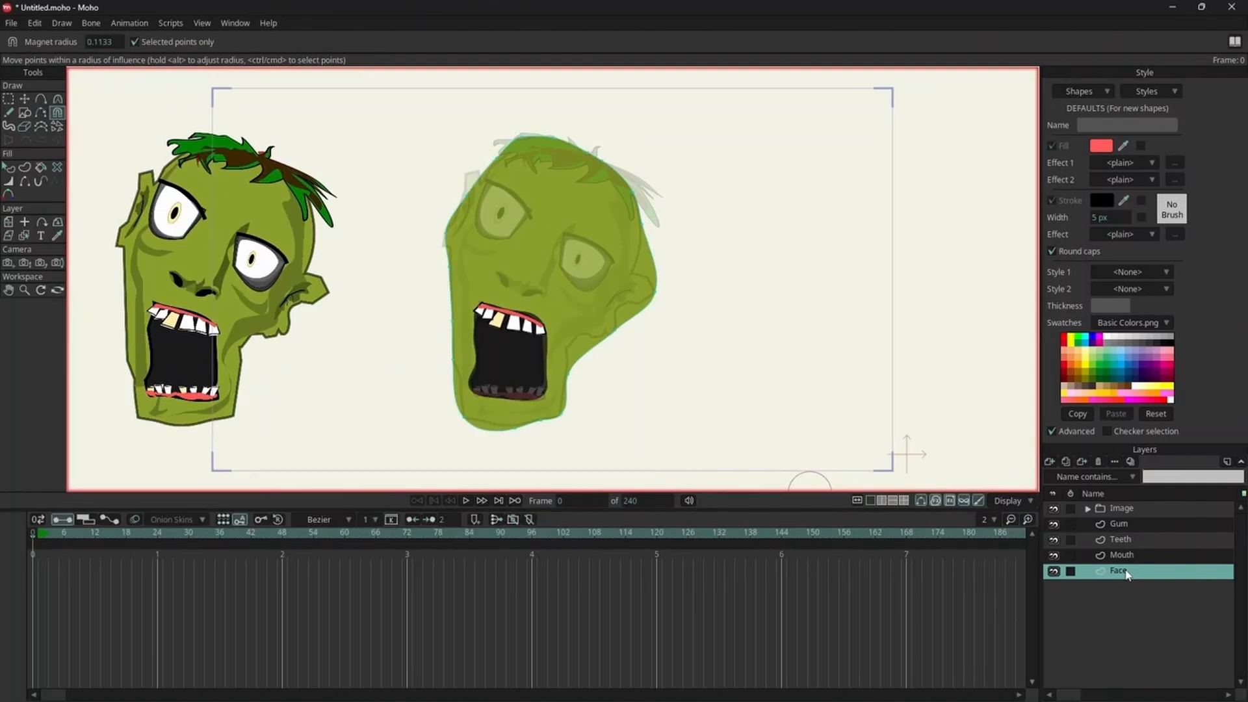
left_click(1121, 555, "shift")
left_click(1118, 524, "shift")
left_click(1049, 462)
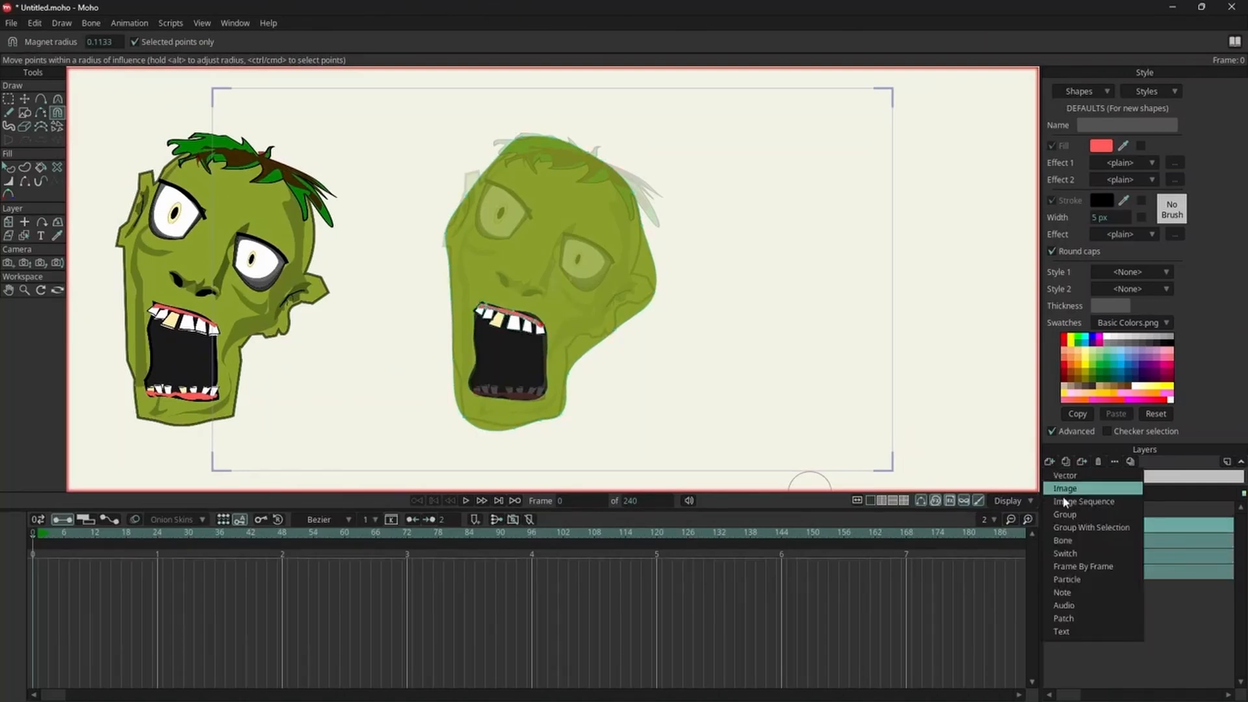
left_click(1088, 527)
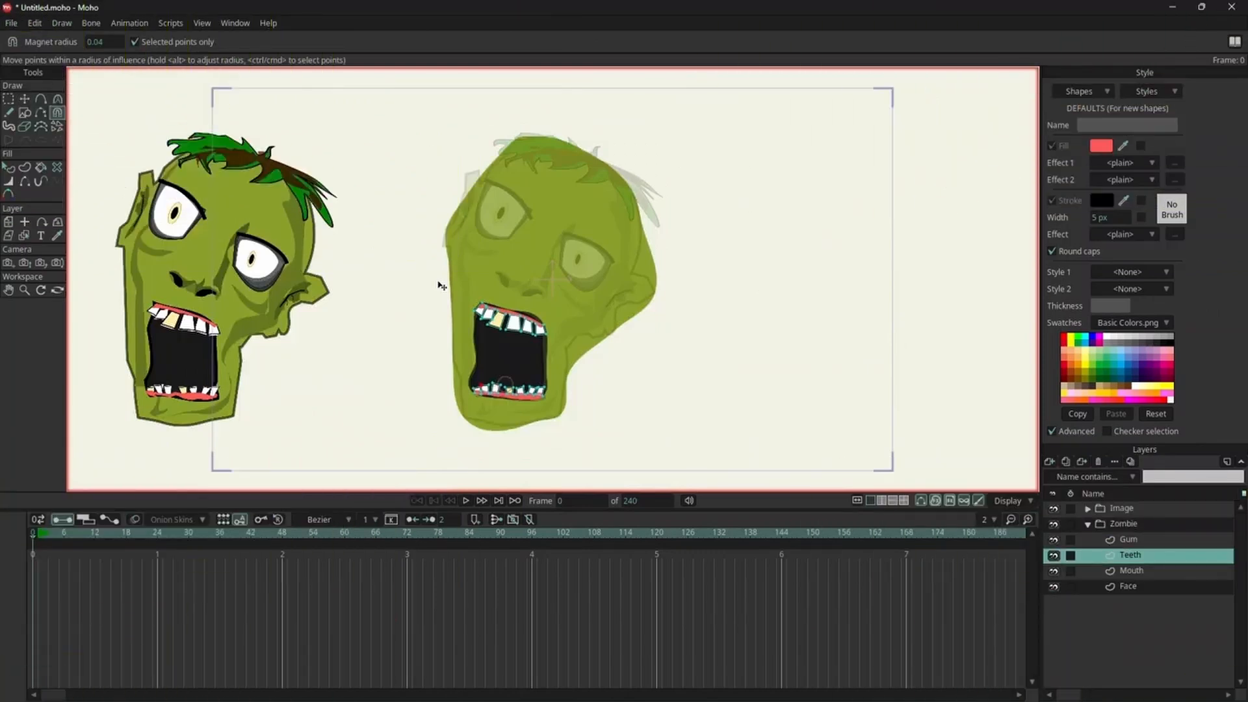
Hide the Image reference group to check the traced face on its own, and show it again.
left_click(1056, 518)
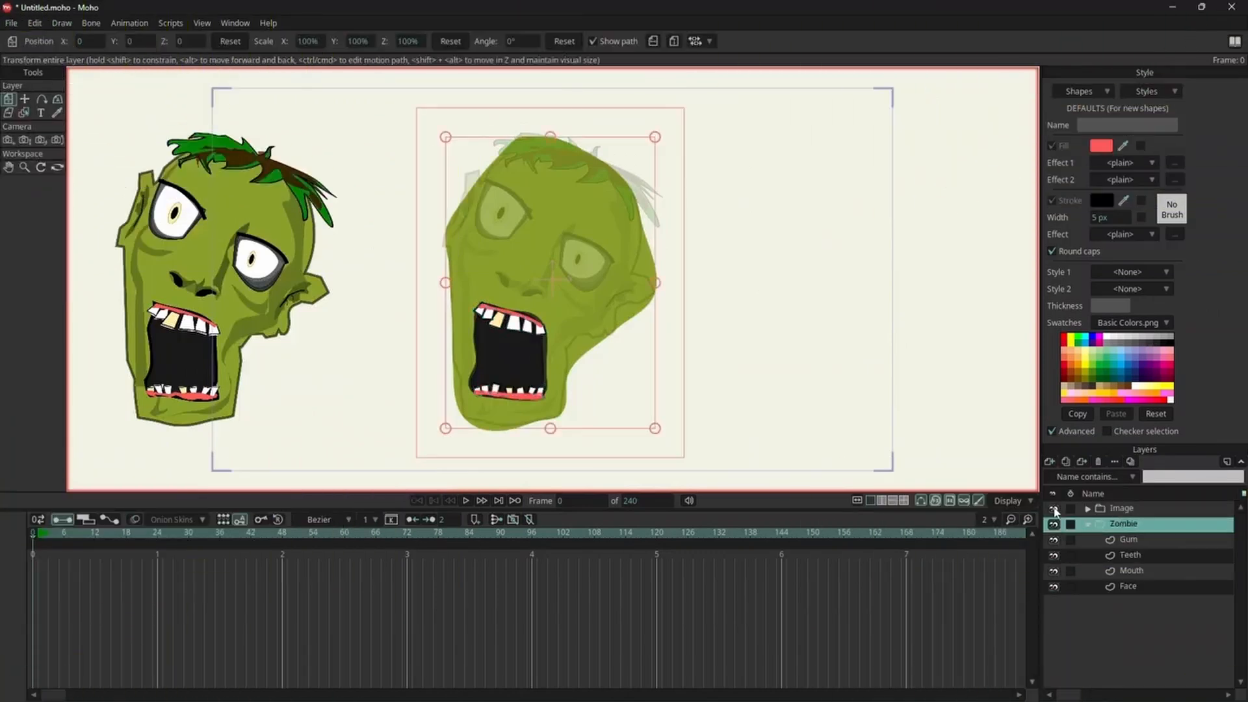
left_click(1055, 509)
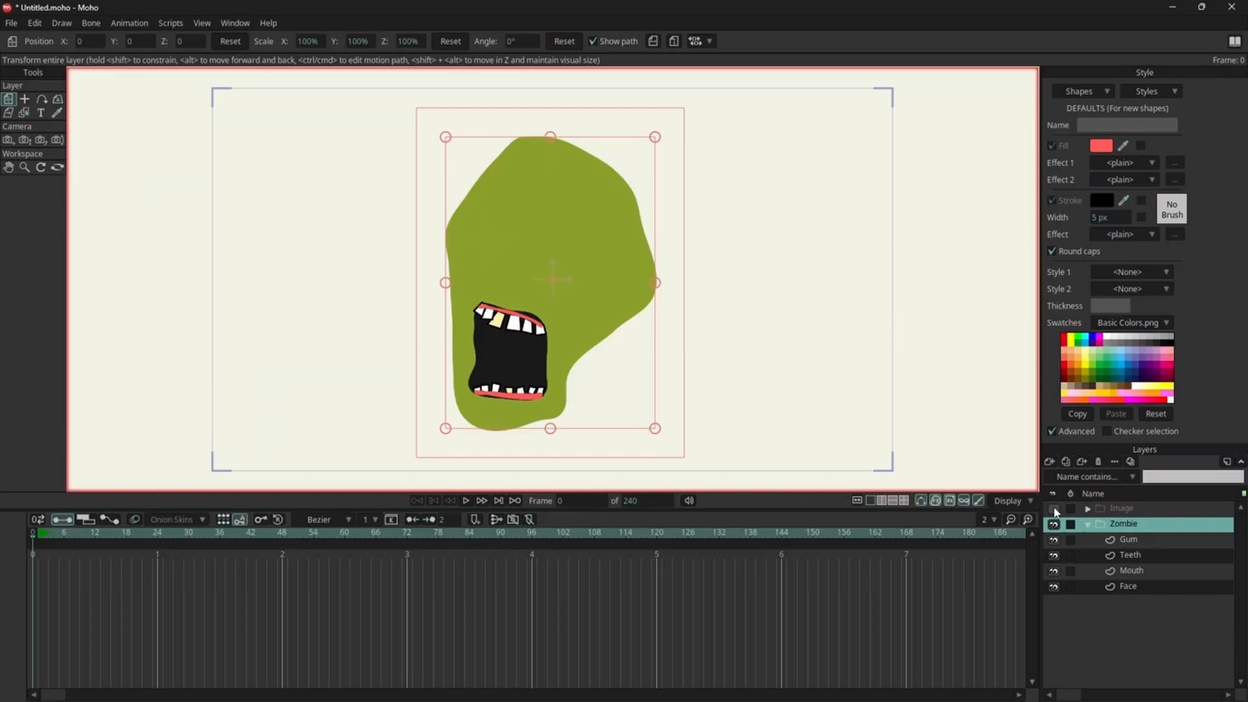
left_click(1055, 509)
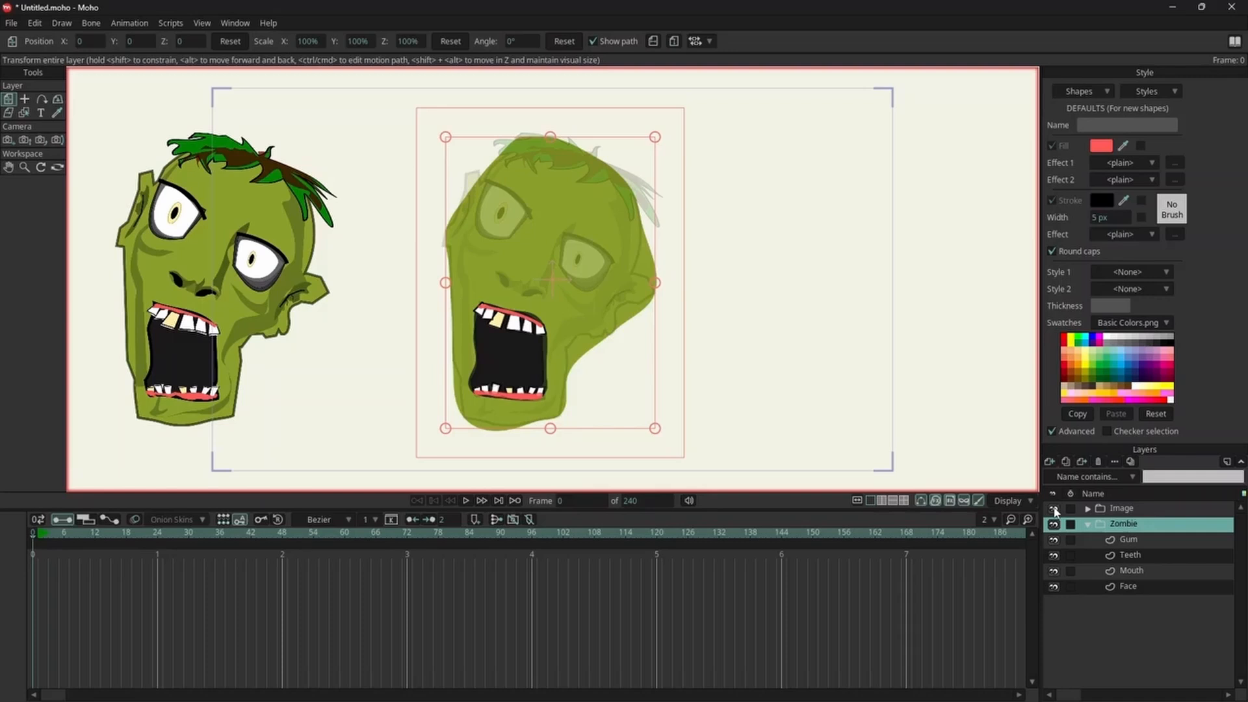
Add a vector layer named Eyes above the Gum layer inside the Zombie group and switch to the Add Point tool.
double_click(1129, 540)
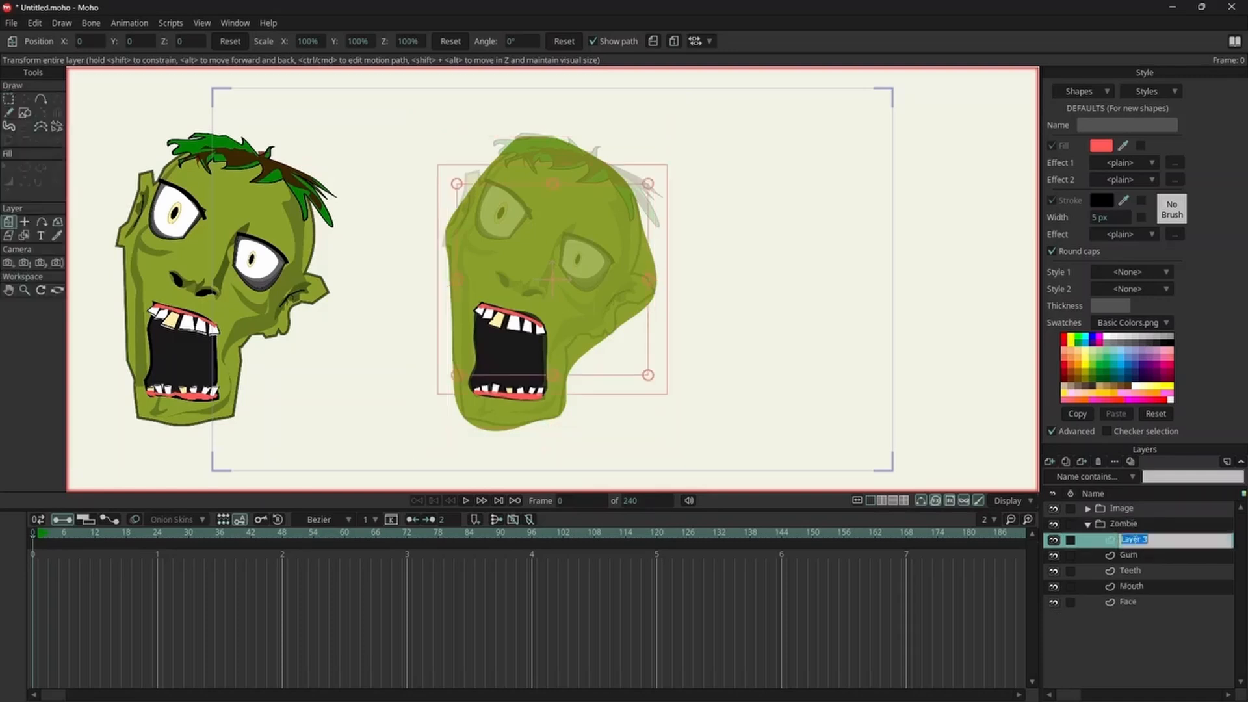
type("Eyes")
key("Return")
key("a")
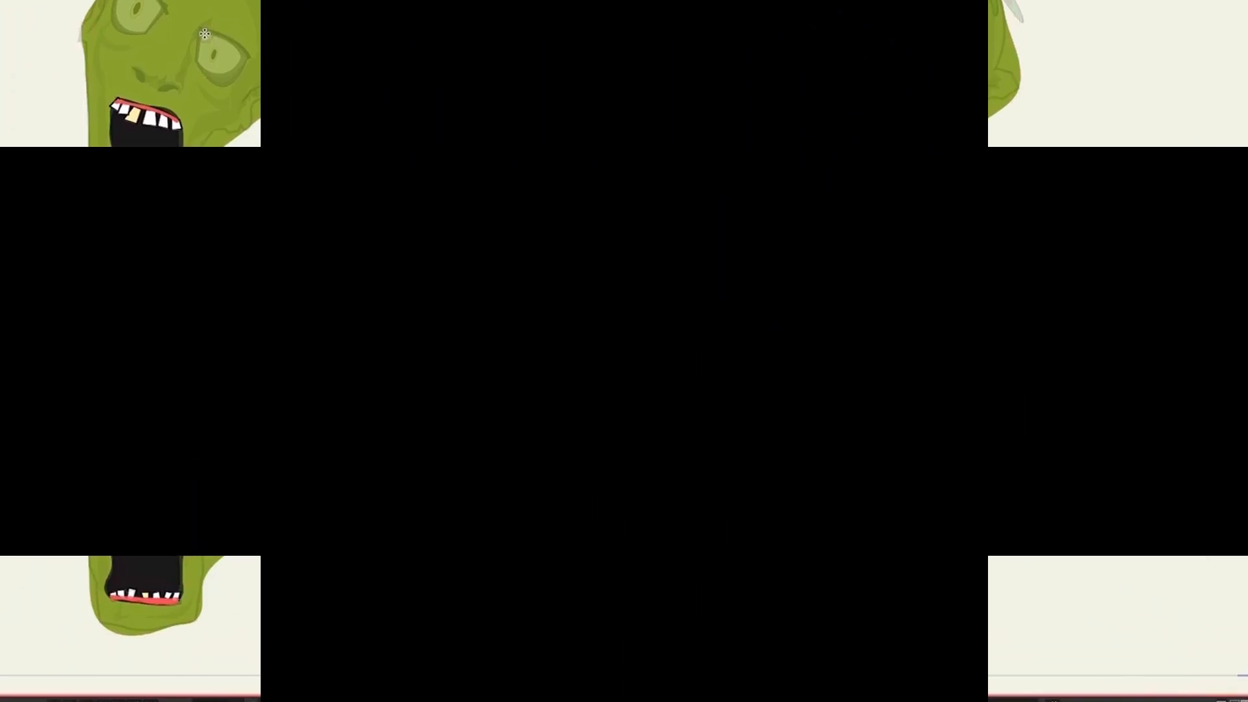